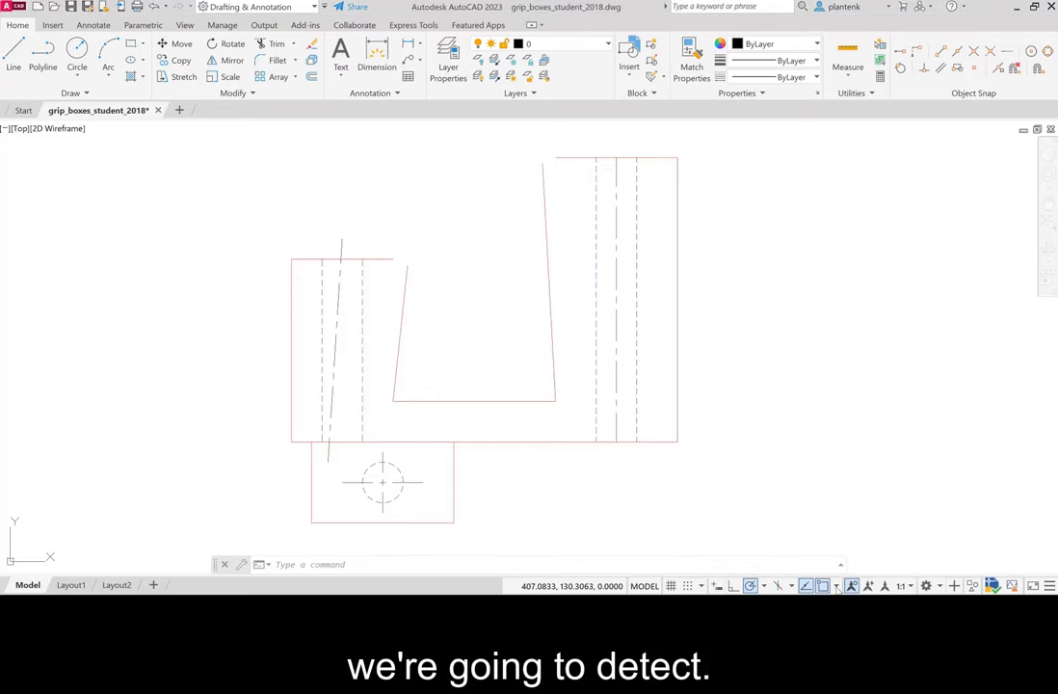
# Step: In Object Snap Settings, clear all modes and enable only Endpoint, Center and Perpendicular
pyautogui.click(837, 587)
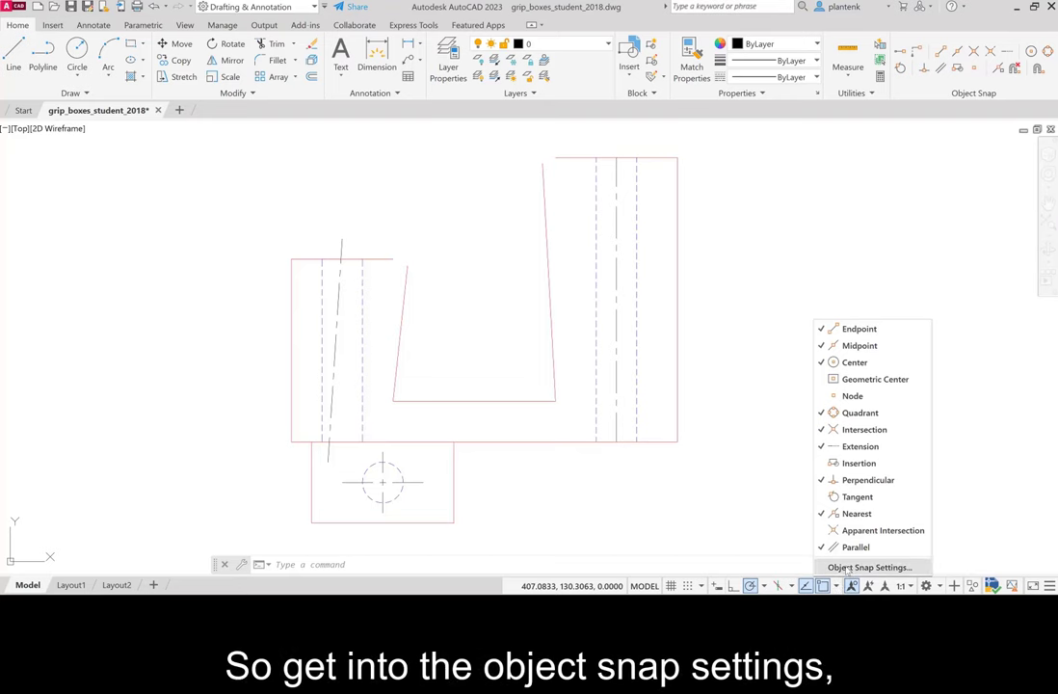
pyautogui.click(848, 567)
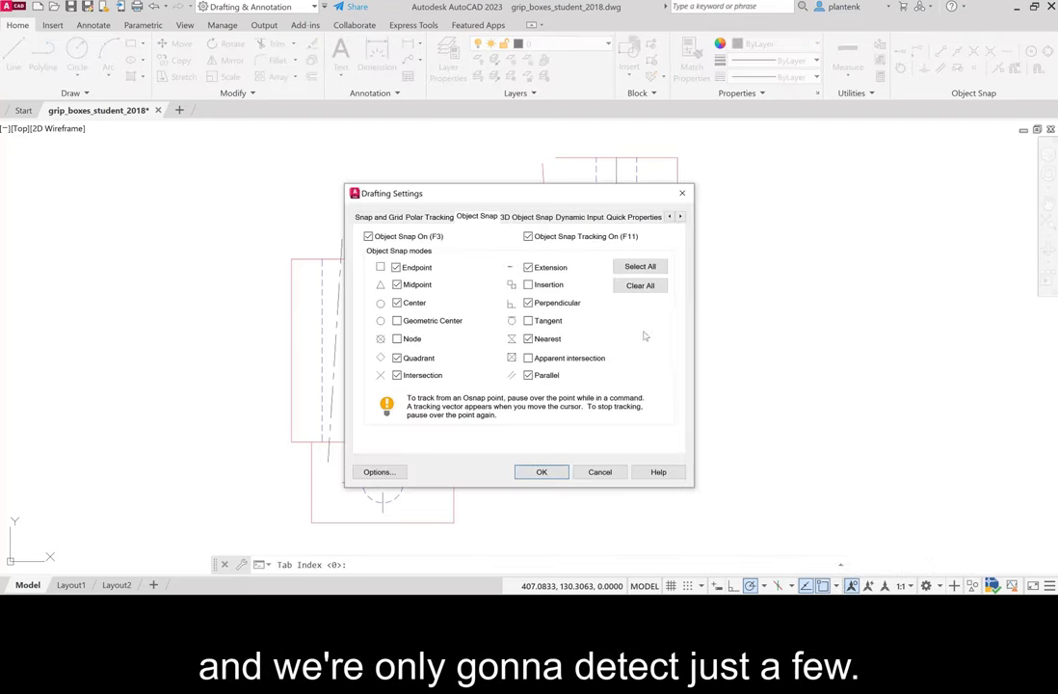
pyautogui.click(640, 286)
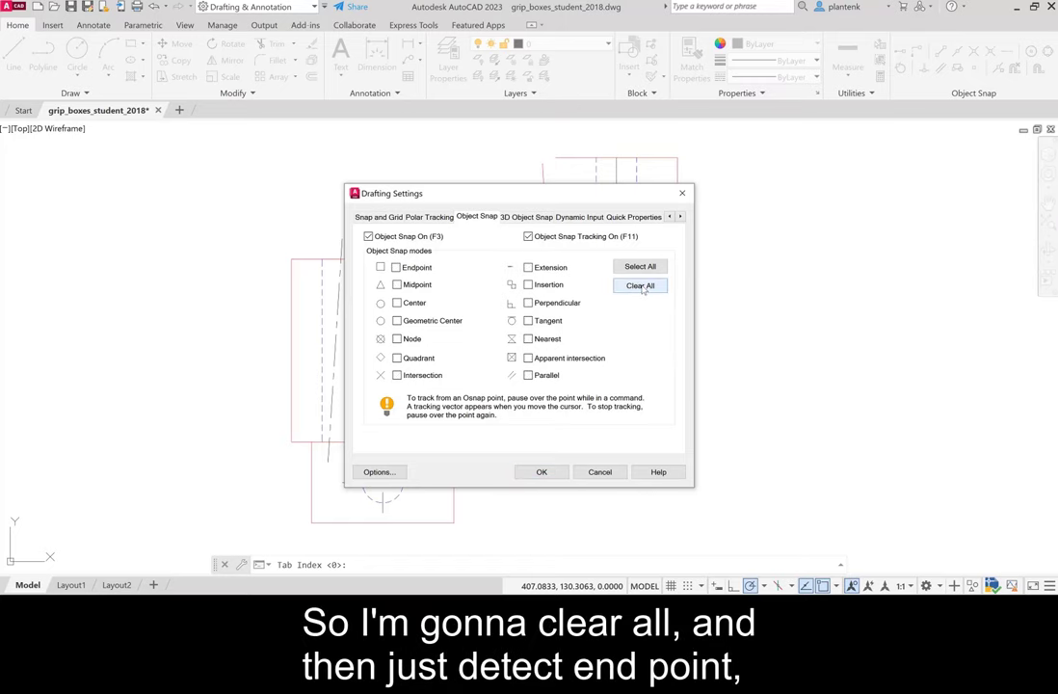
pyautogui.click(397, 268)
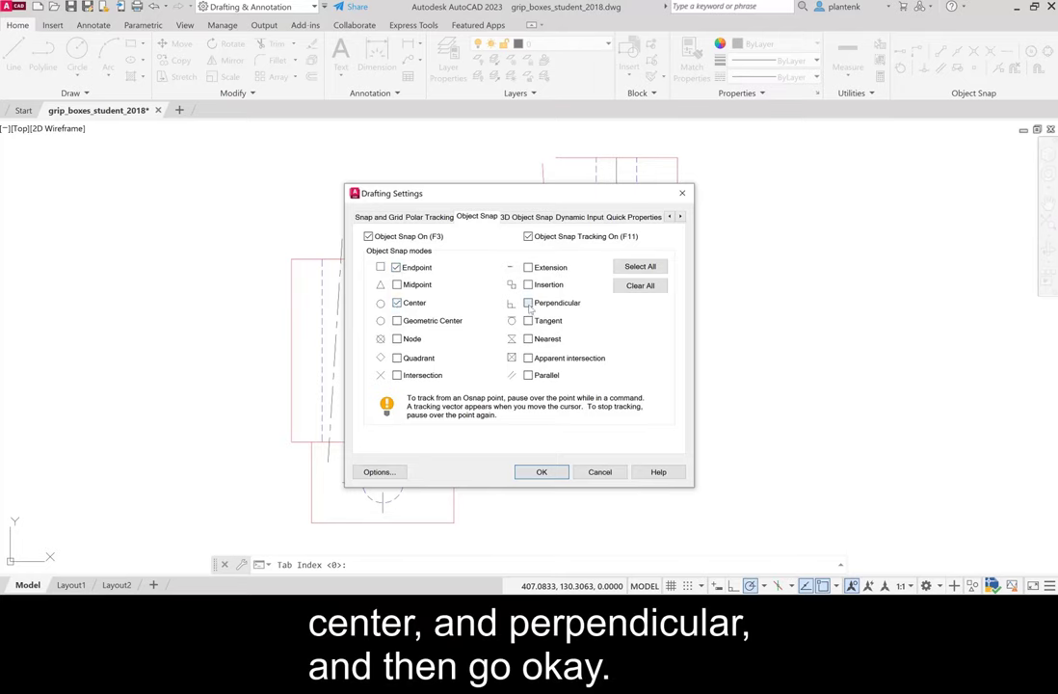
pyautogui.click(543, 473)
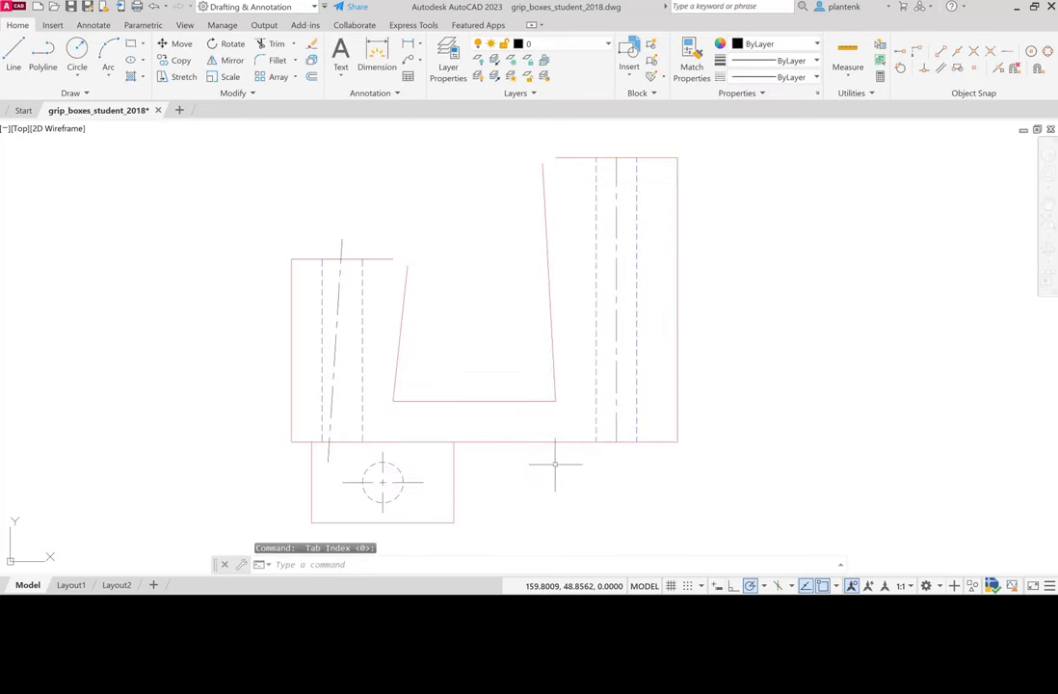
# Step: Grip-stretch the left slanted notch edge's top end onto the left upright's corner
pyautogui.click(403, 302)
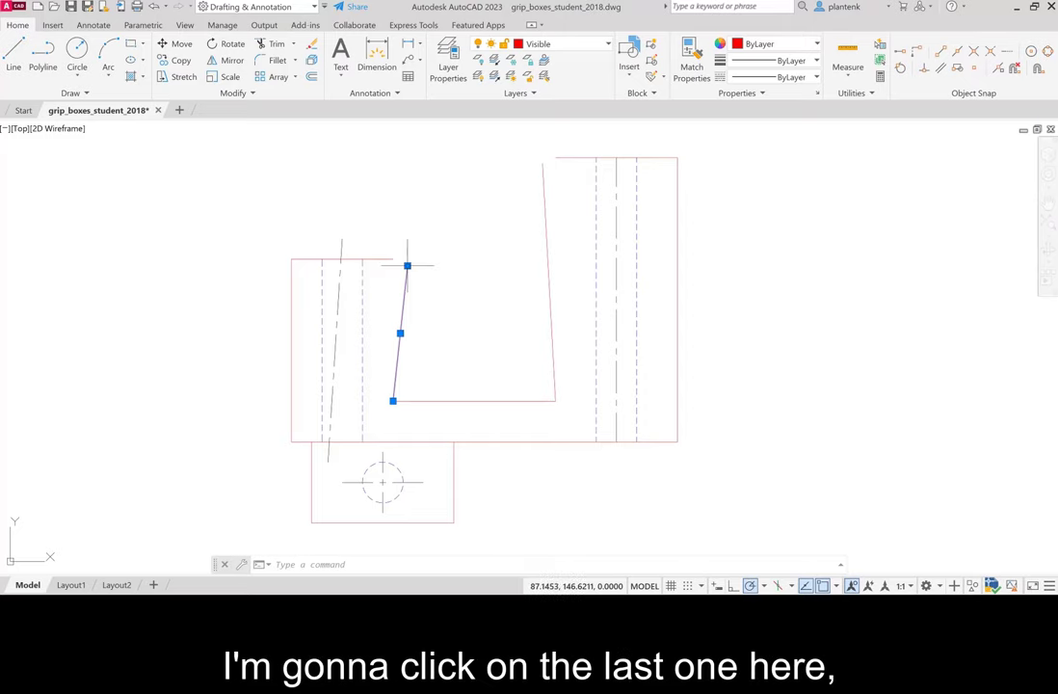
pyautogui.moveTo(407, 265)
pyautogui.click(406, 266)
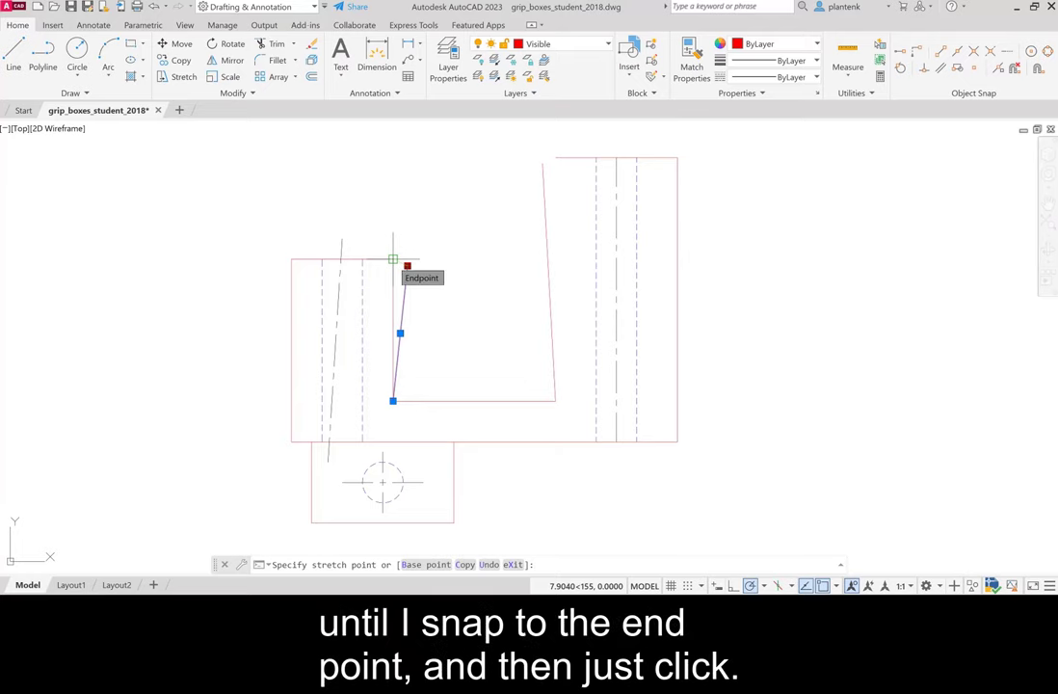
pyautogui.click(393, 259)
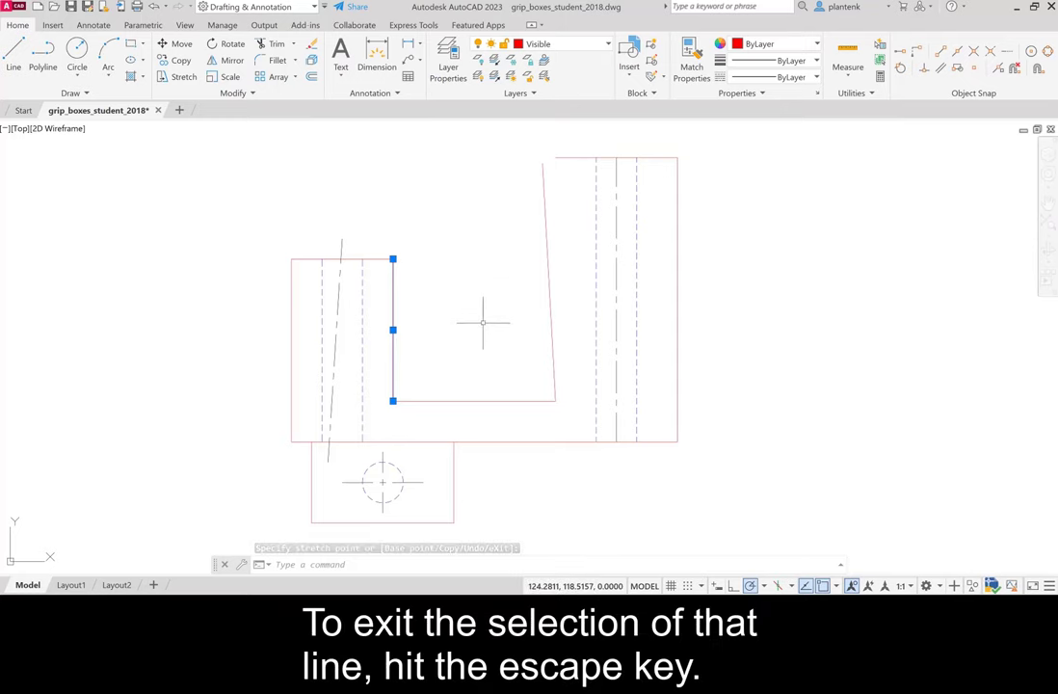
pyautogui.press('Escape')
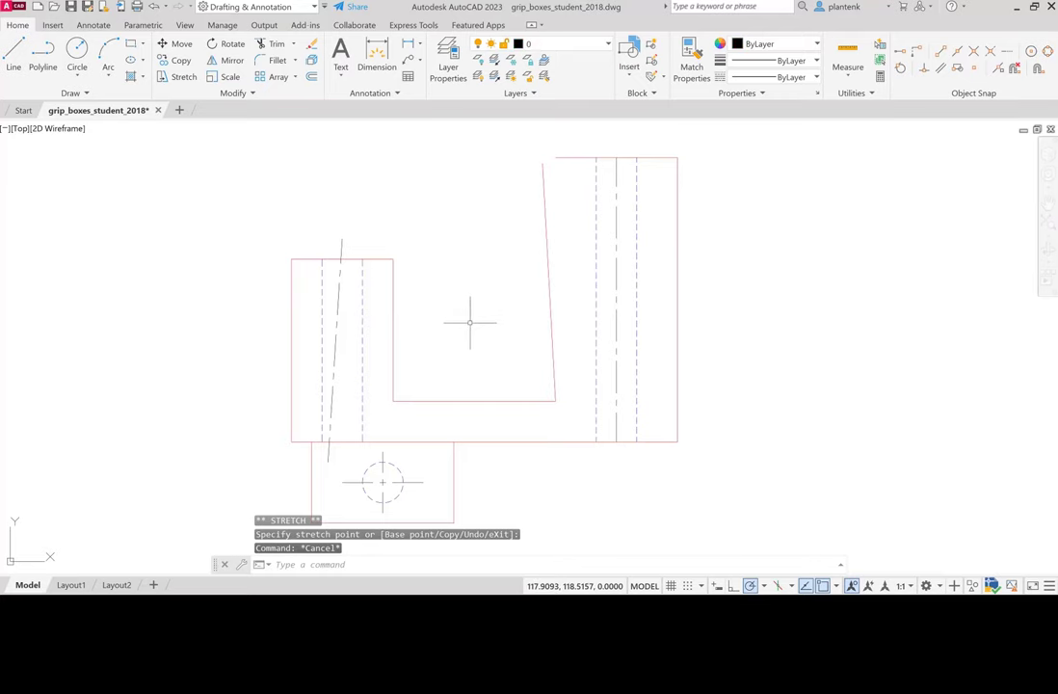
# Step: Grip-stretch the right slanted notch edge's top end onto the right upright's corner
pyautogui.click(545, 224)
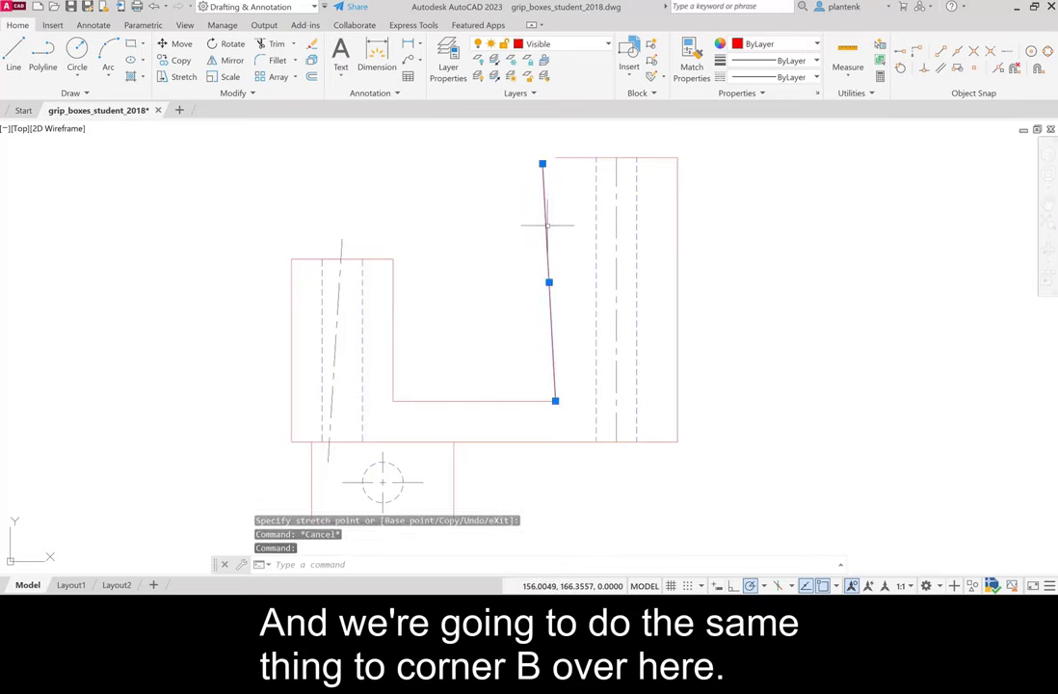
pyautogui.click(543, 164)
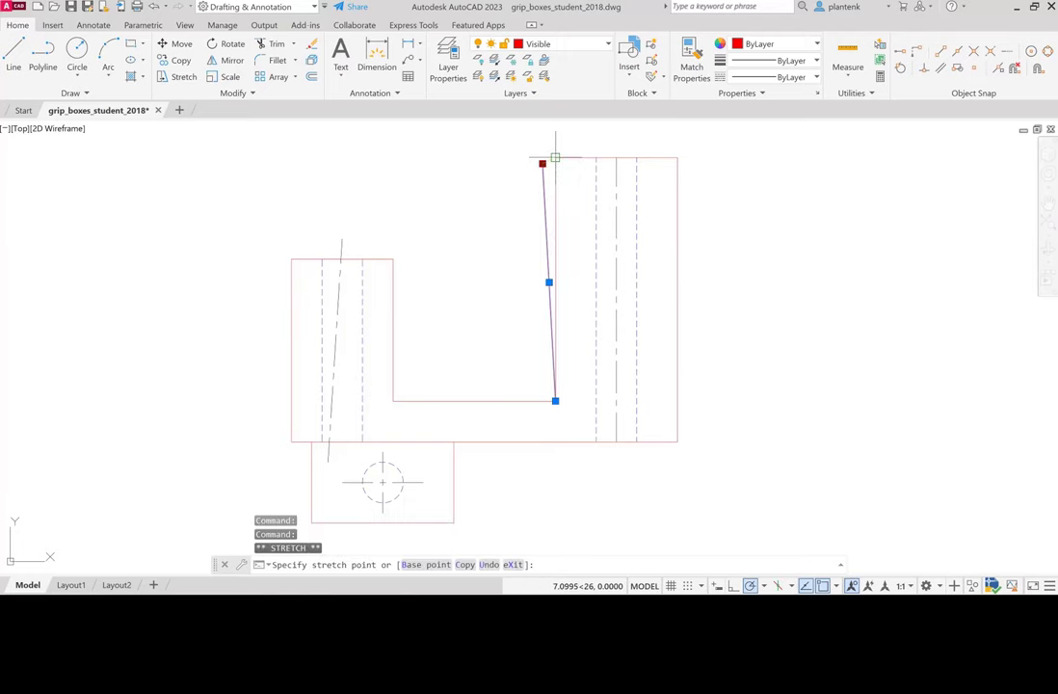
pyautogui.click(556, 158)
pyautogui.press('Escape')
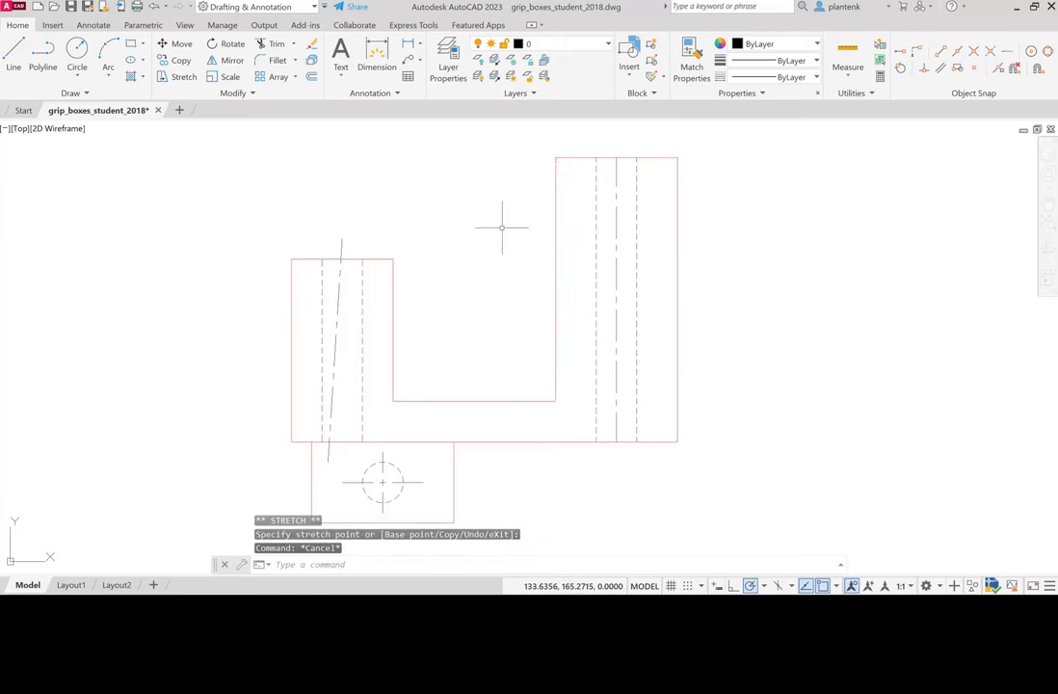
# Step: Grip-stretch the left centre line's bottom end directly below its top end to make it vertical
pyautogui.click(335, 351)
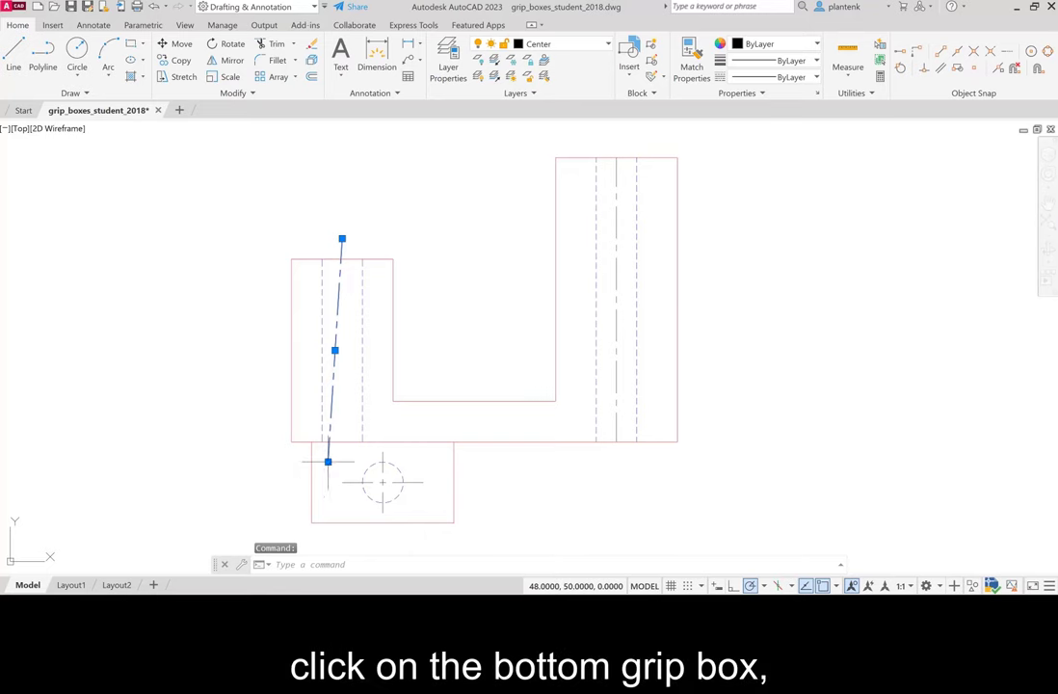
pyautogui.moveTo(328, 462)
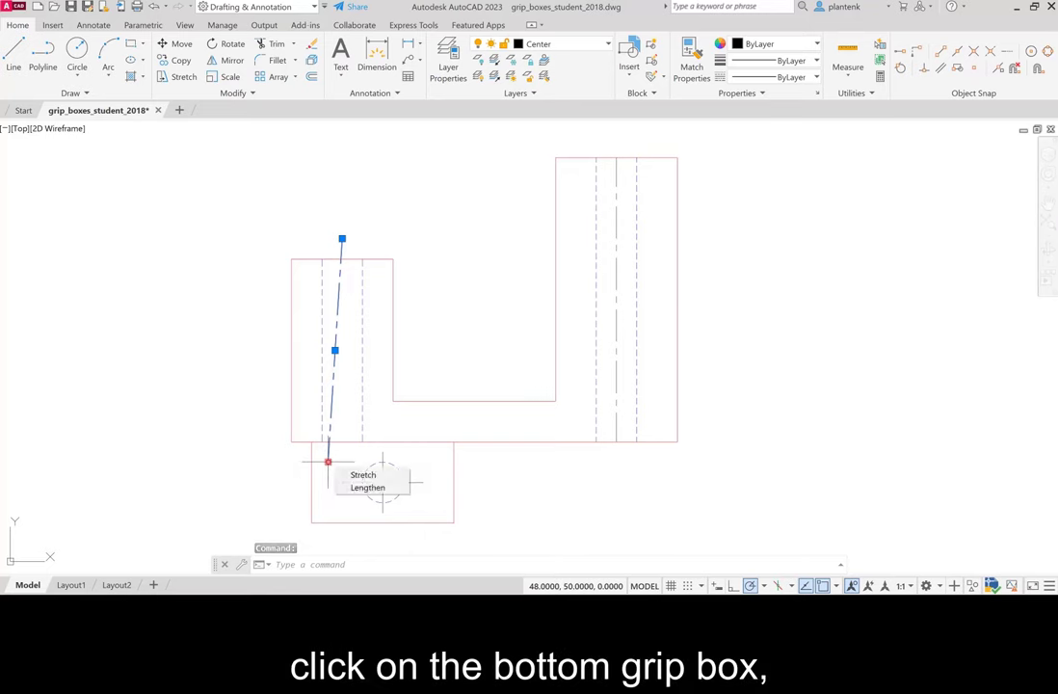
pyautogui.click(328, 463)
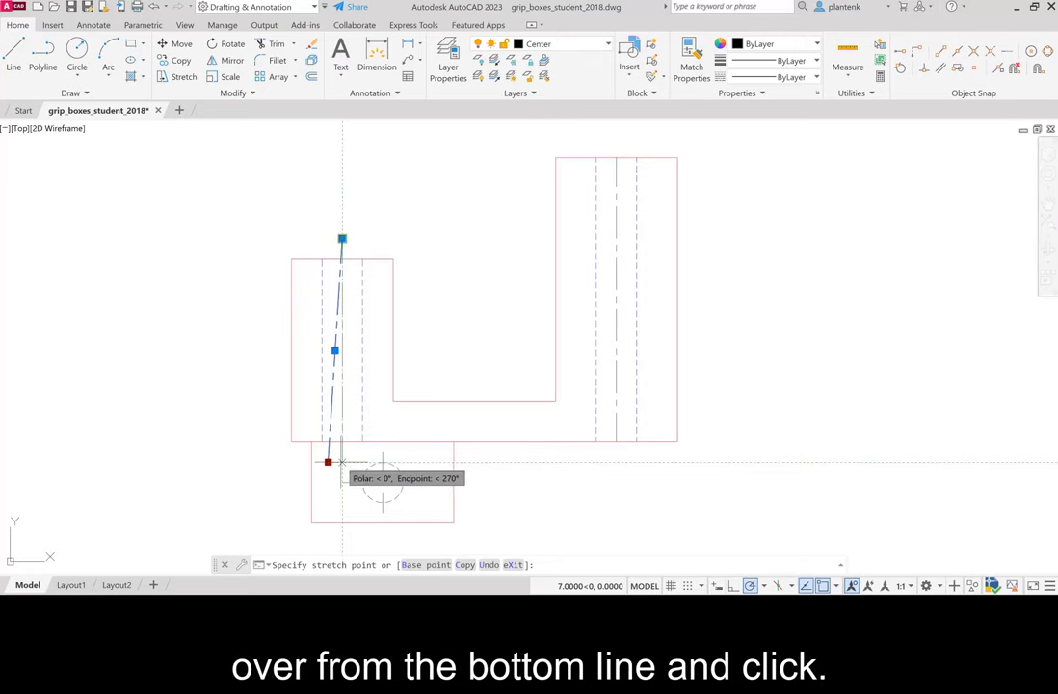
pyautogui.click(341, 463)
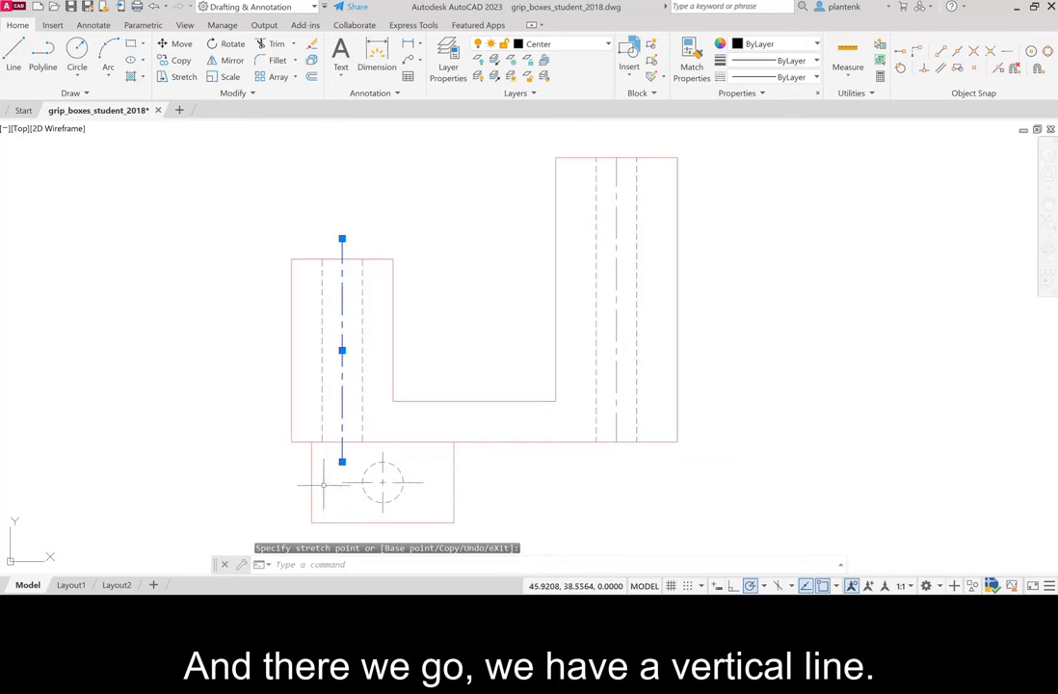
pyautogui.press('Escape')
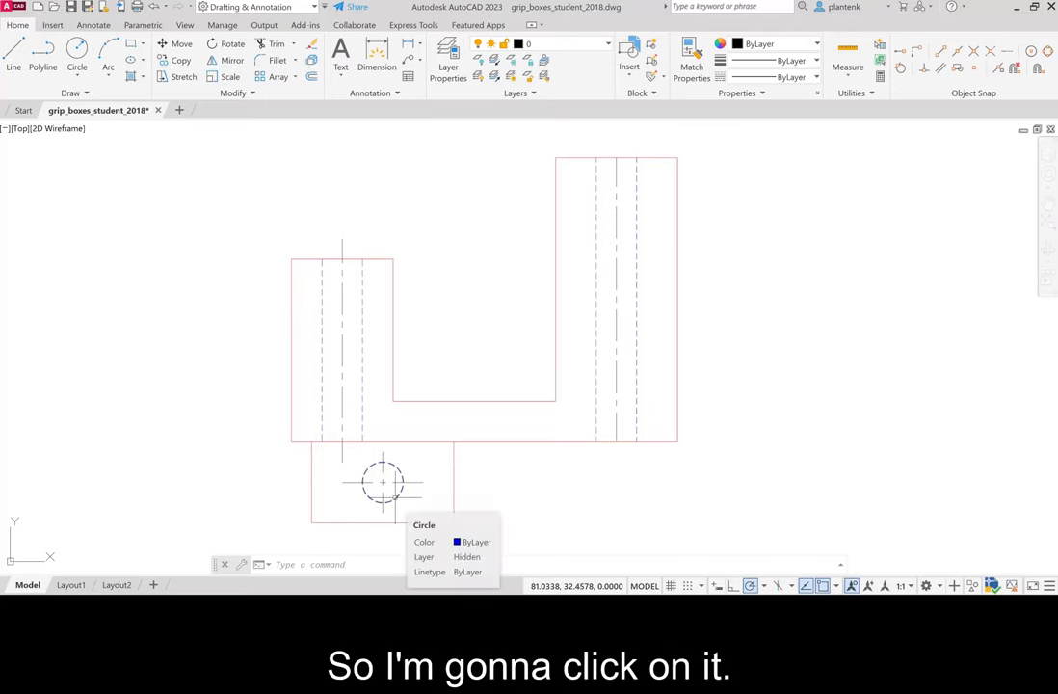
# Step: Move the dashed circle in the bottom tab from Hidden to the Visible layer
pyautogui.click(396, 498)
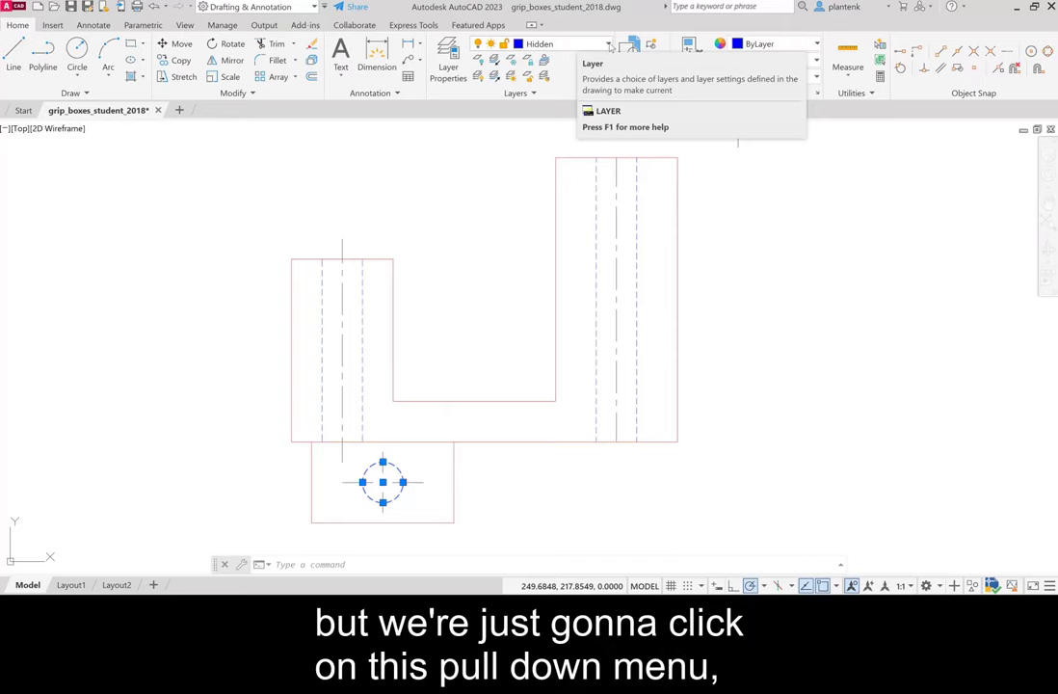
pyautogui.click(609, 44)
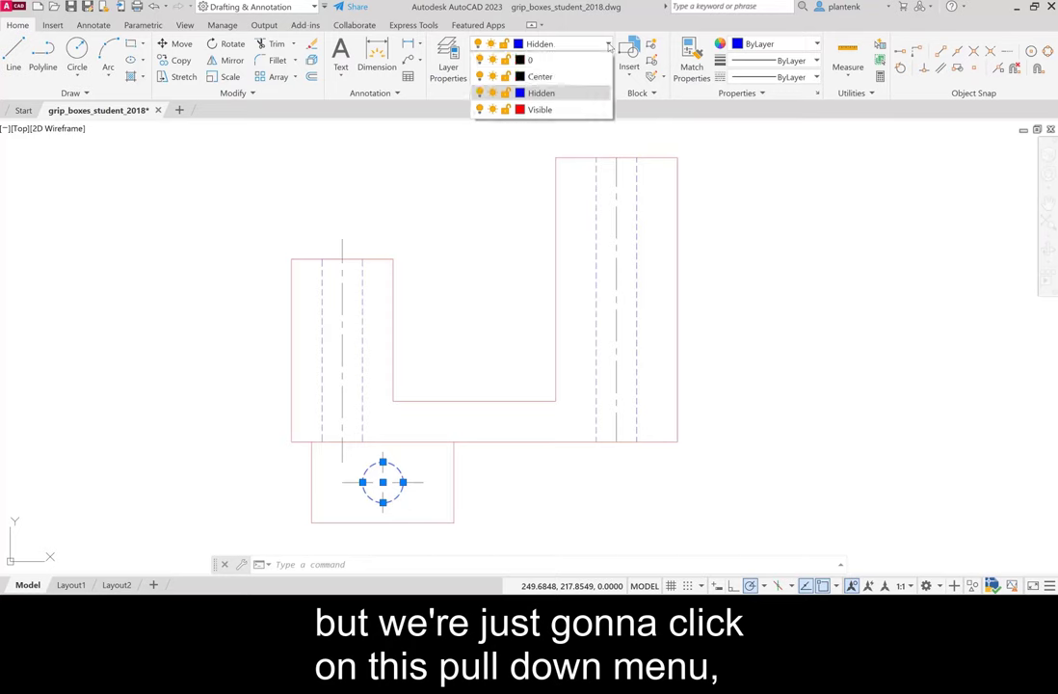
pyautogui.click(543, 110)
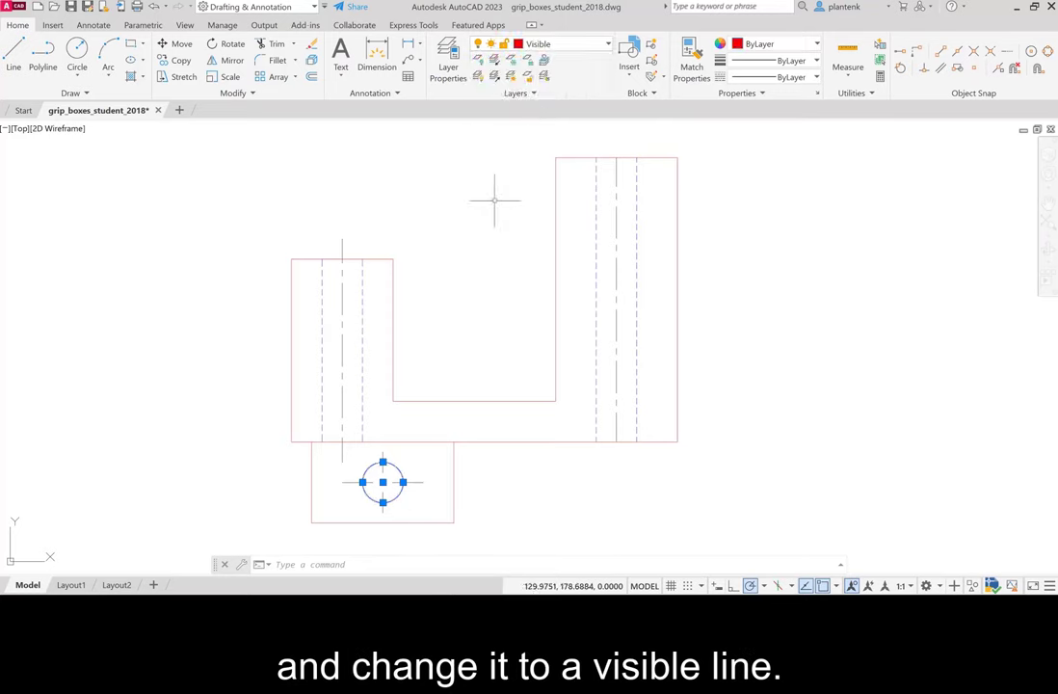
pyautogui.press('Escape')
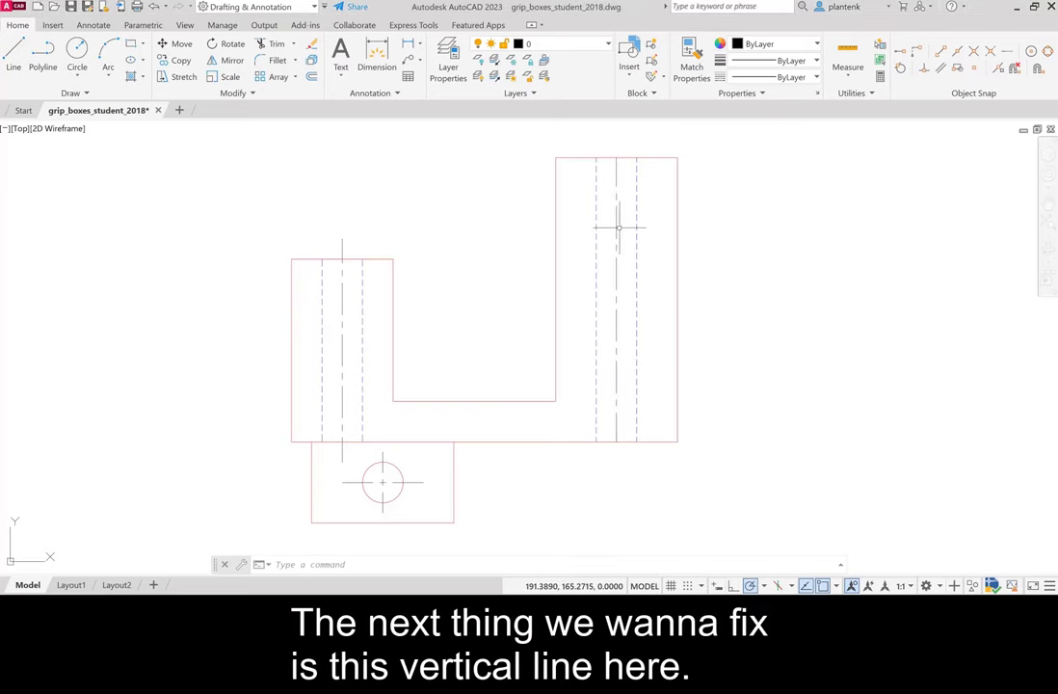
# Step: Use Lengthen with a 10 mm delta on the right centre line's top and bottom ends
pyautogui.moveTo(617, 228)
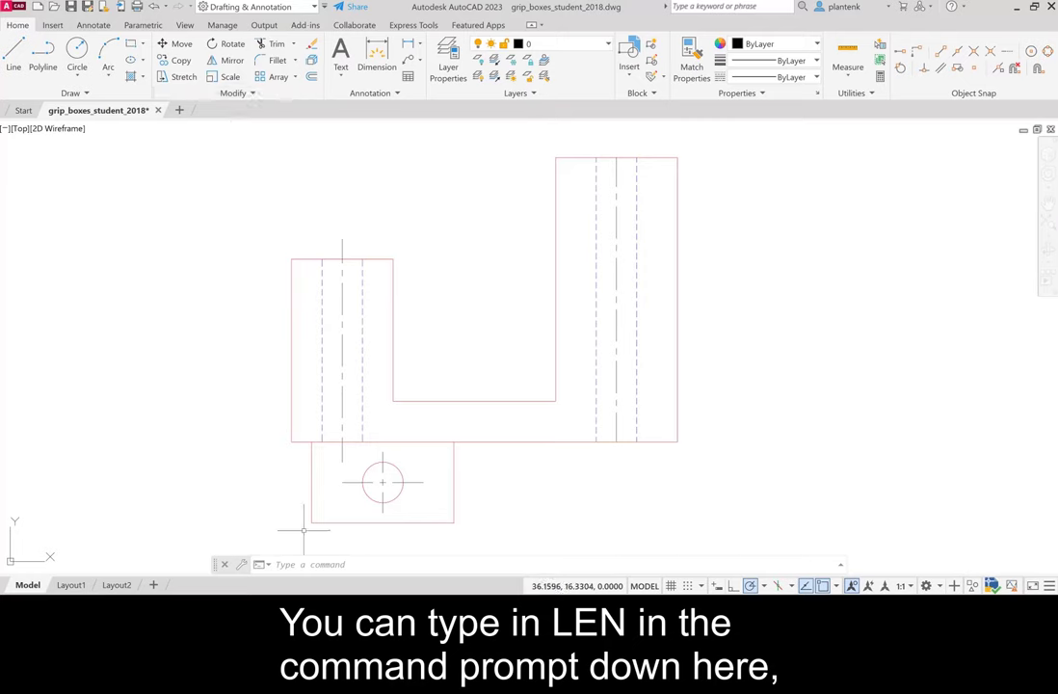
pyautogui.click(252, 93)
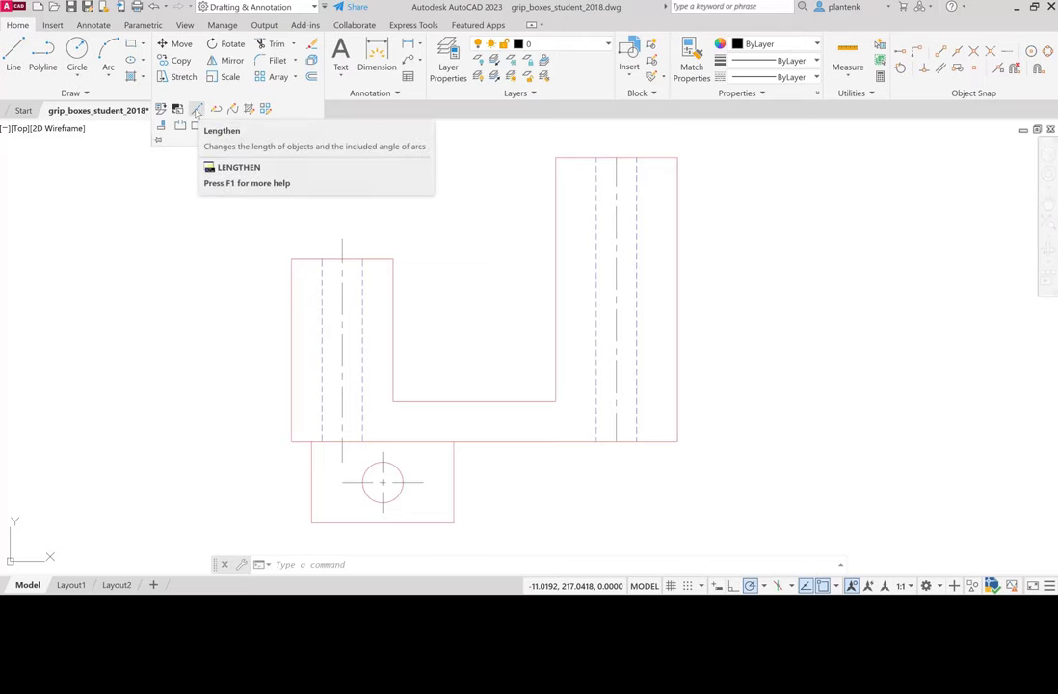
pyautogui.click(196, 112)
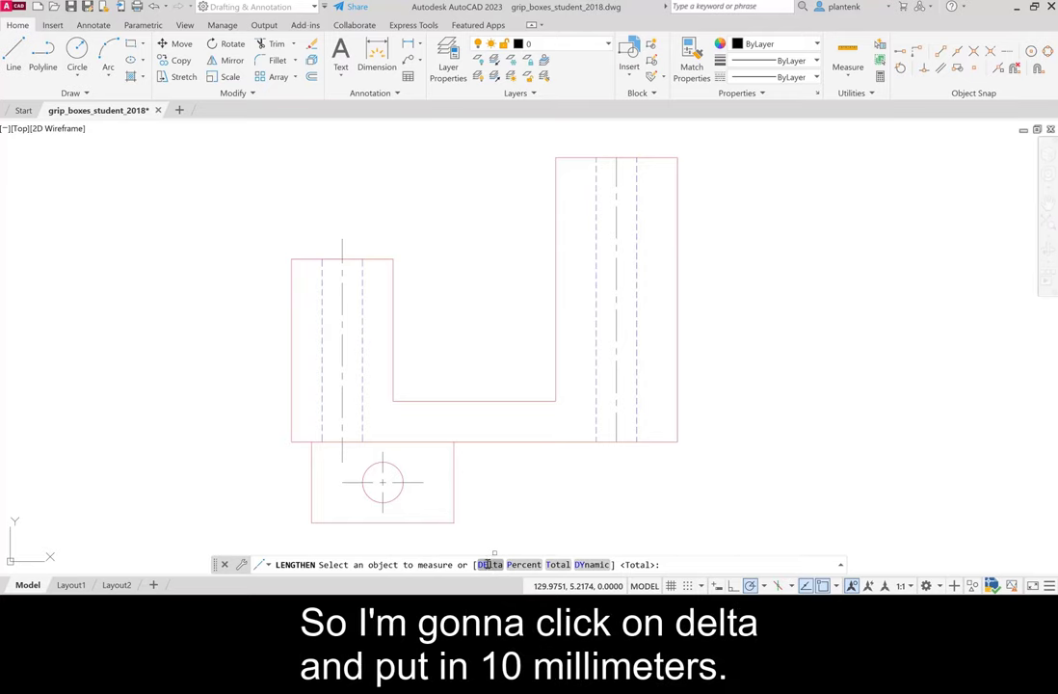
pyautogui.click(489, 567)
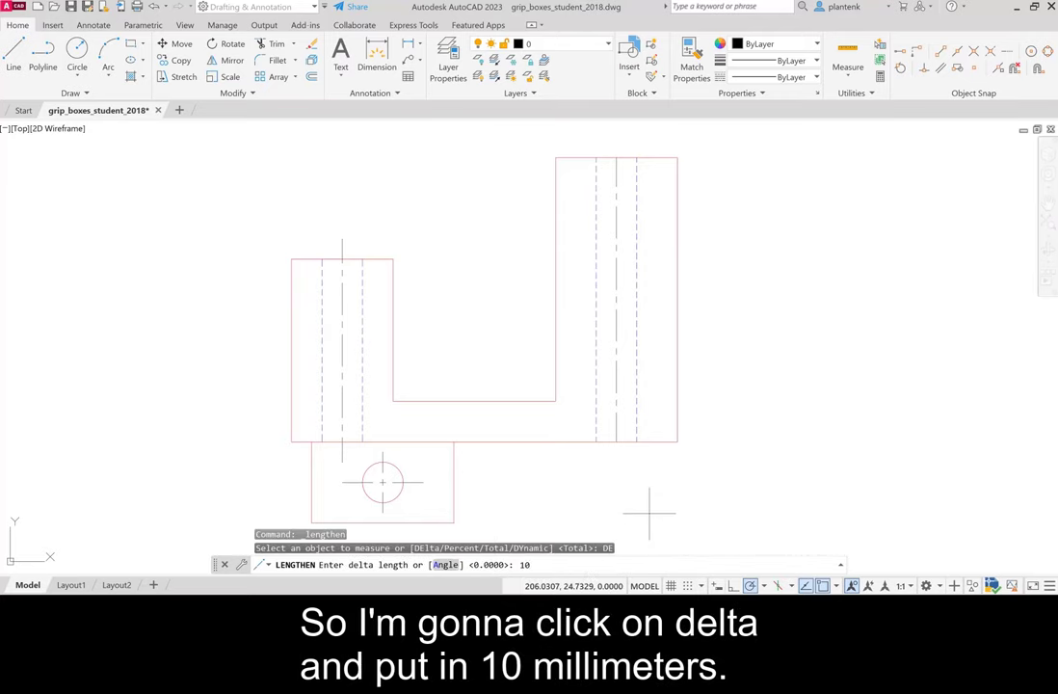
pyautogui.press('Return')
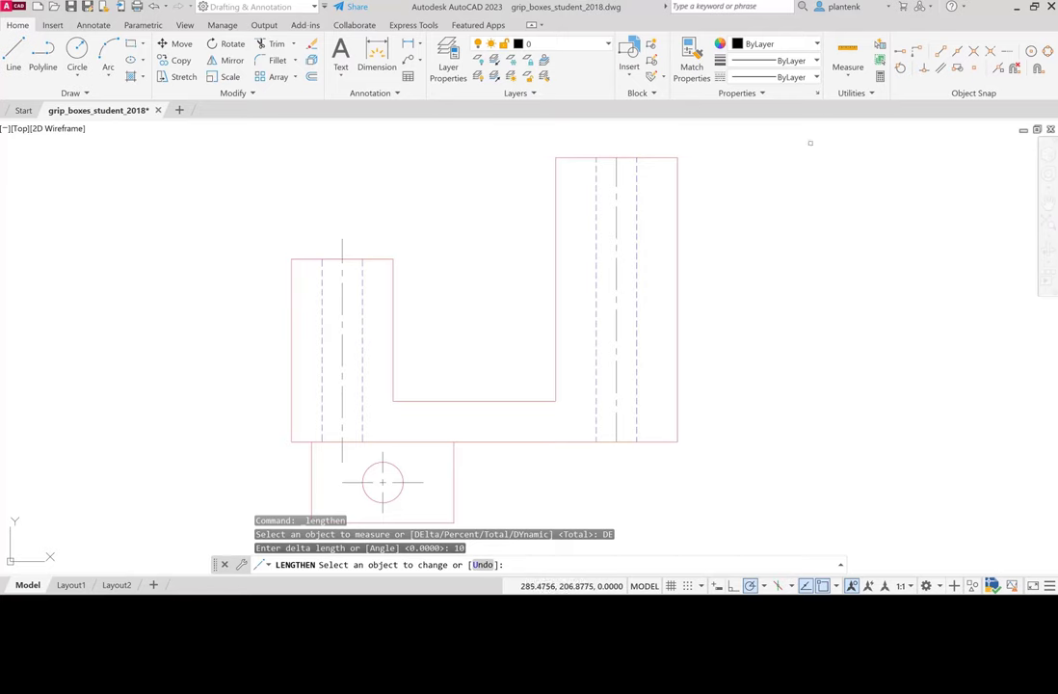
pyautogui.click(617, 167)
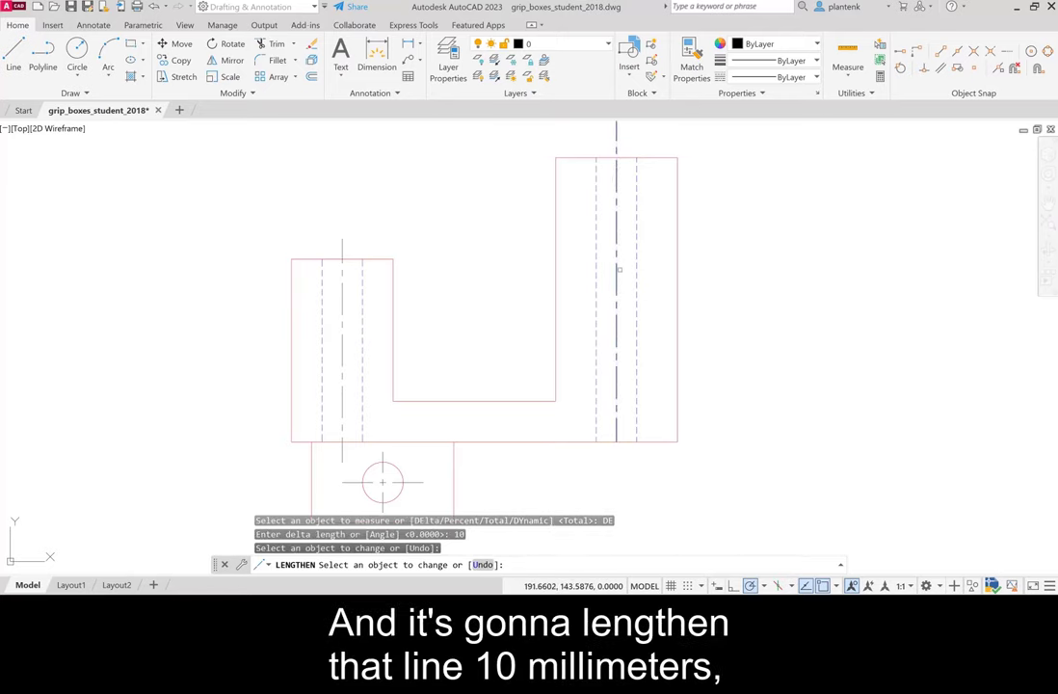
pyautogui.click(617, 435)
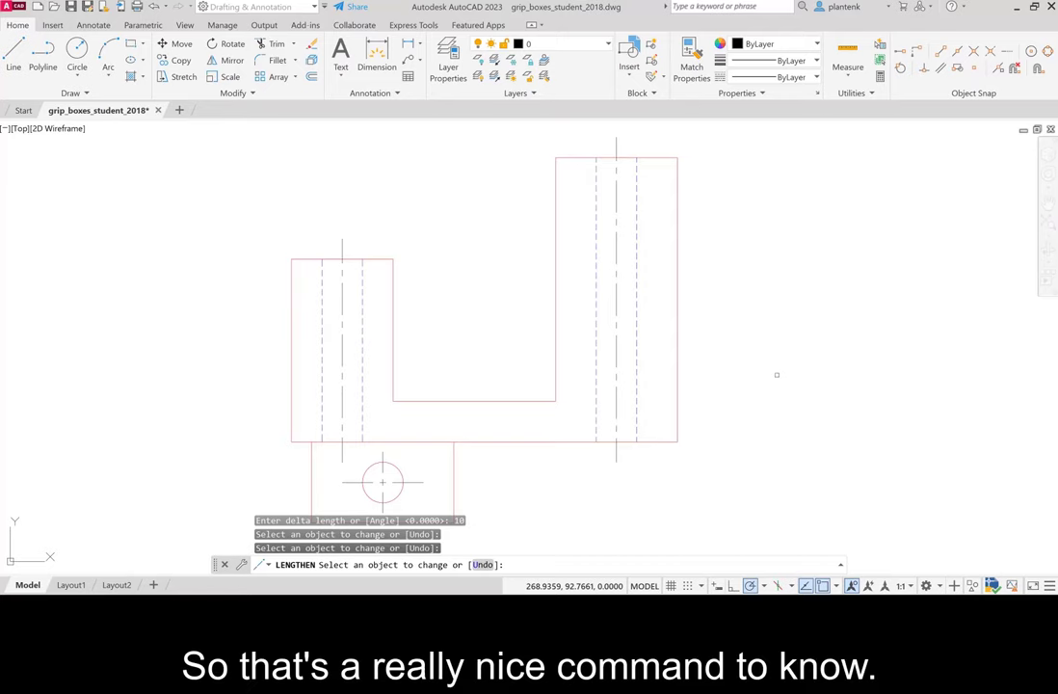
pyautogui.press('Return')
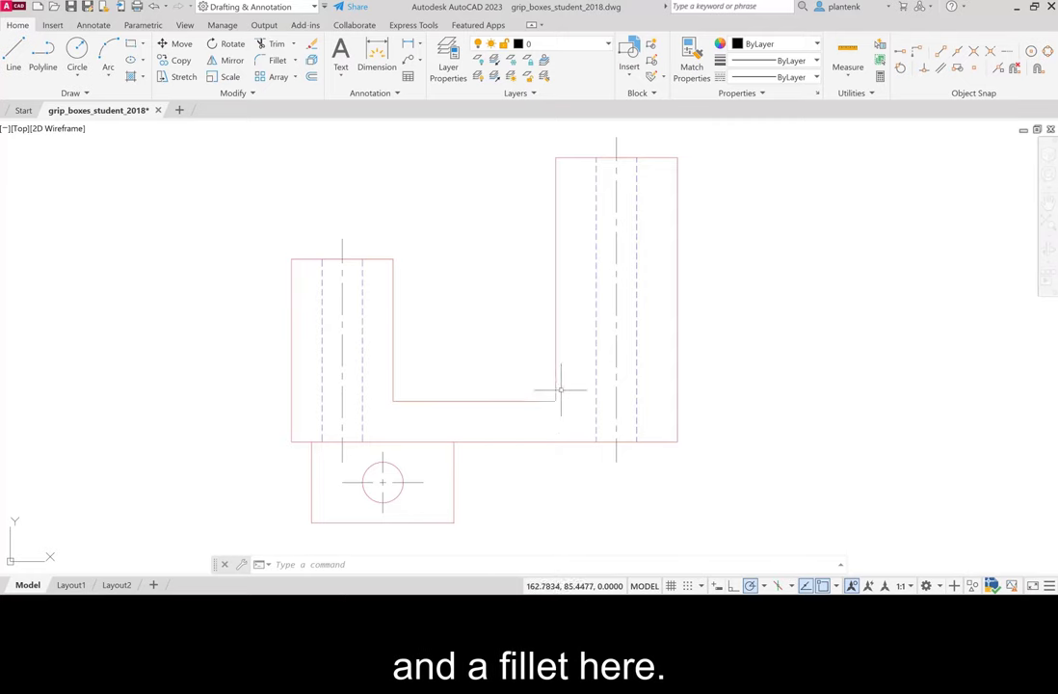
# Step: Set the fillet radius to 5 and round the notch's lower-left and lower-right inner corners
pyautogui.click(260, 62)
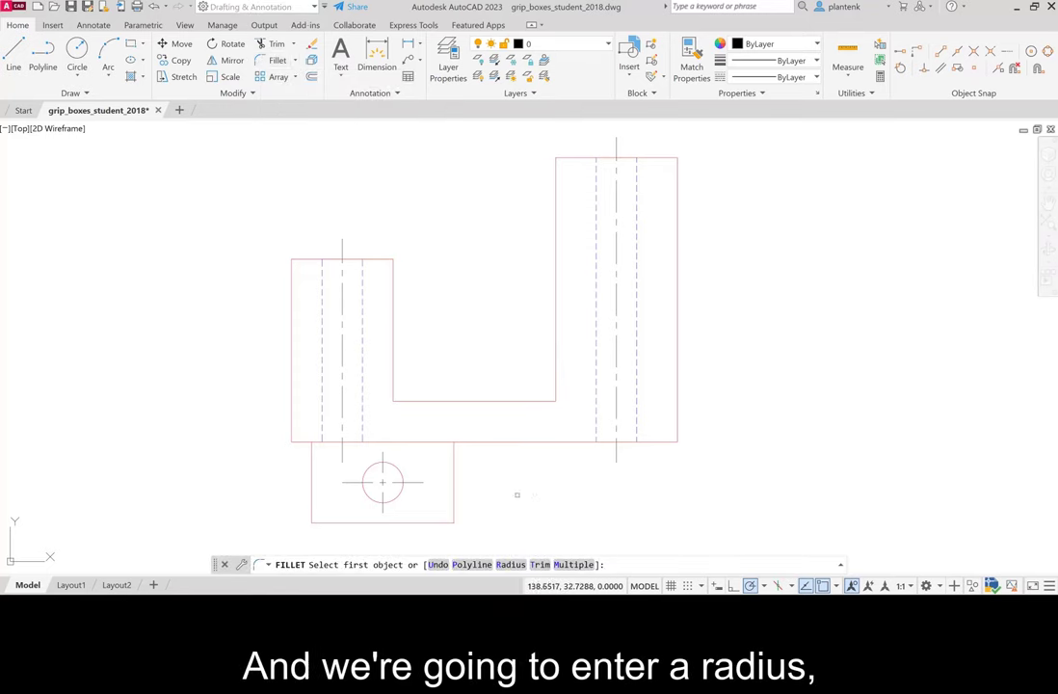
pyautogui.write('R')
pyautogui.press('Return')
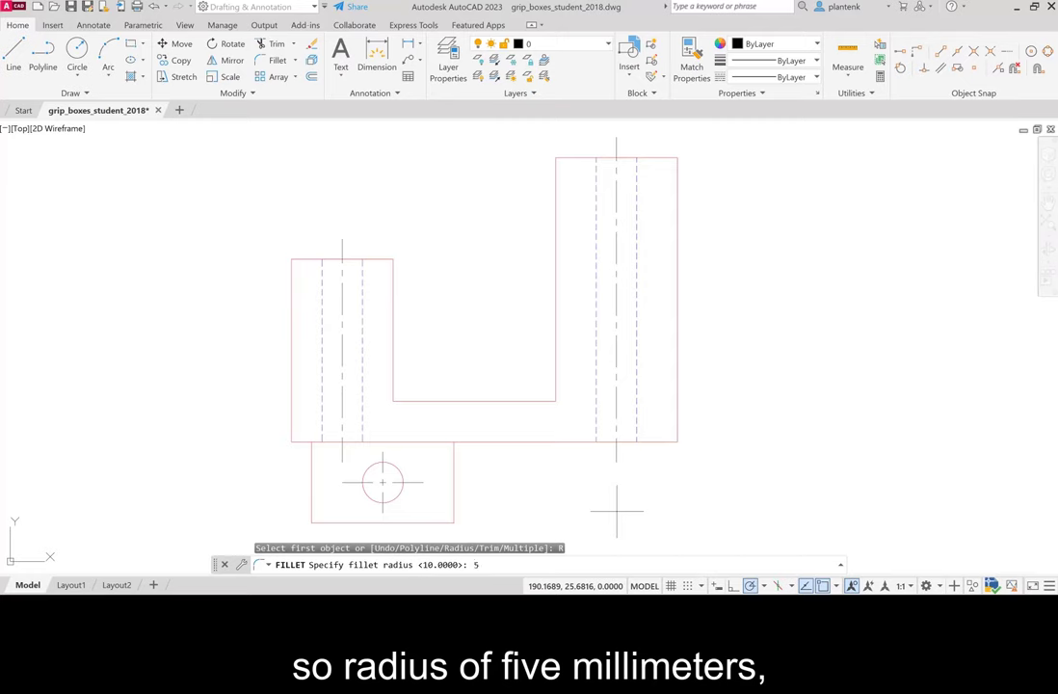
pyautogui.press('Return')
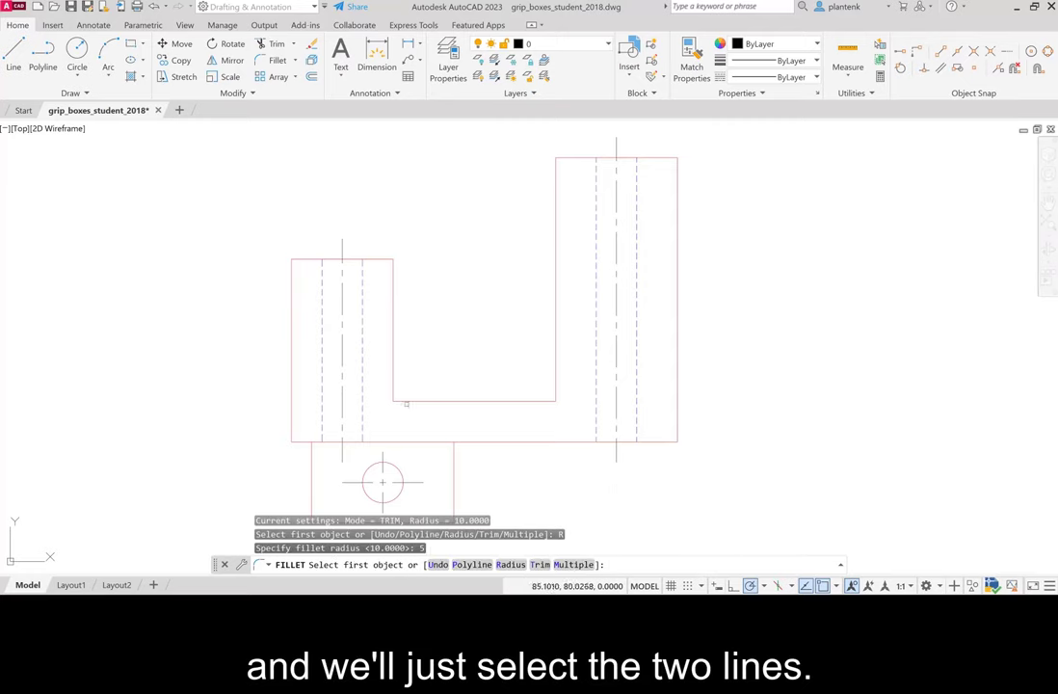
pyautogui.click(394, 393)
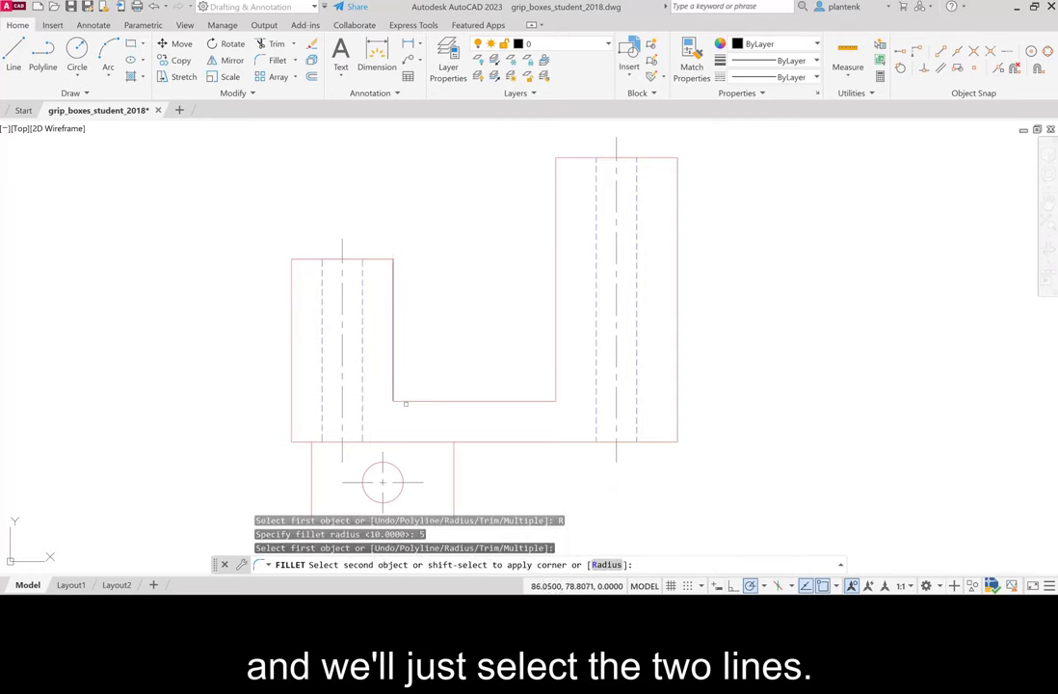
pyautogui.click(405, 400)
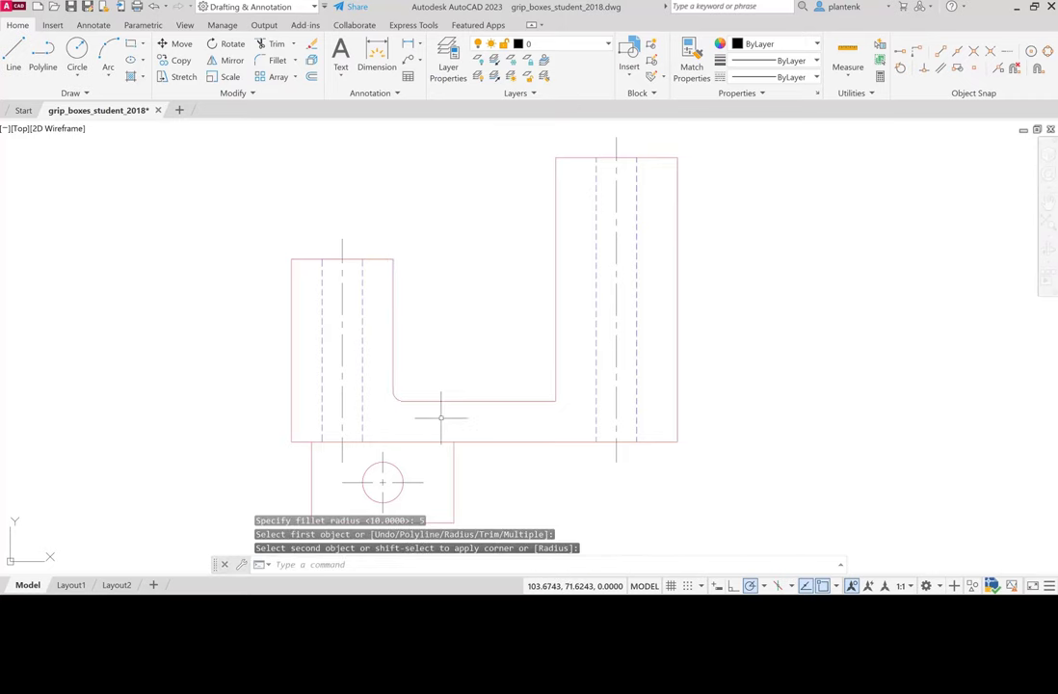
pyautogui.press('space')
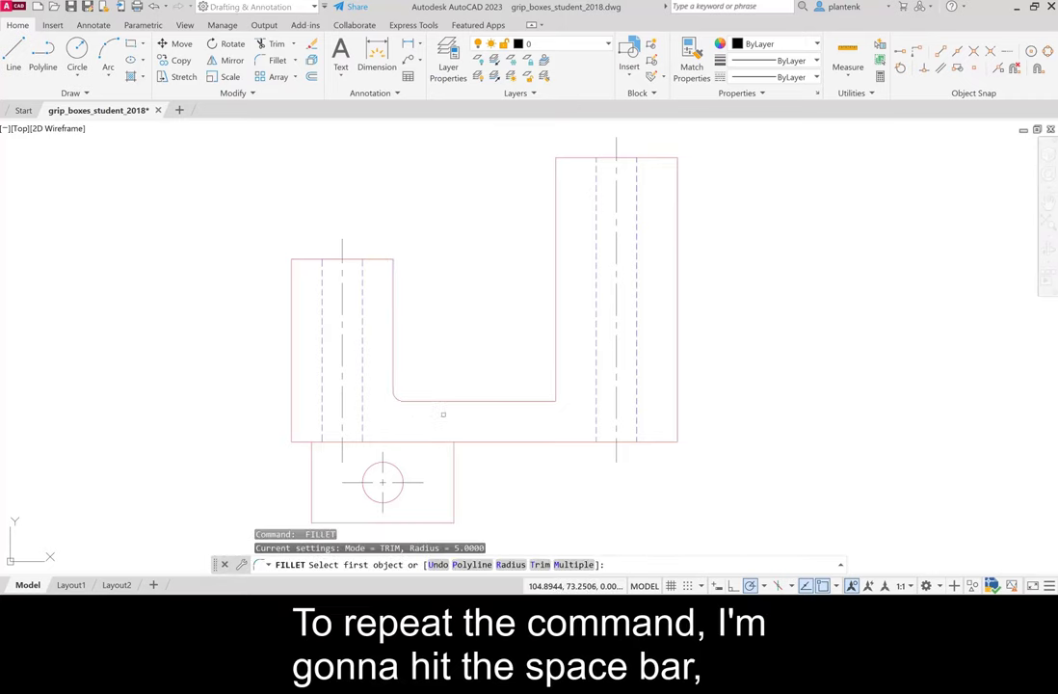
pyautogui.click(546, 400)
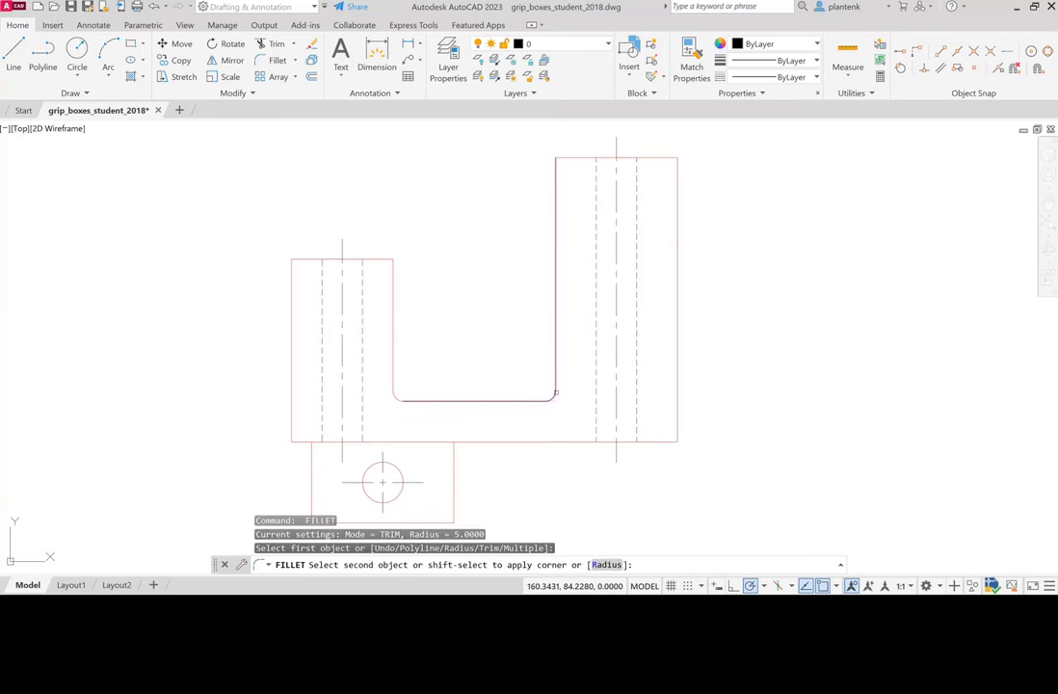
pyautogui.click(555, 388)
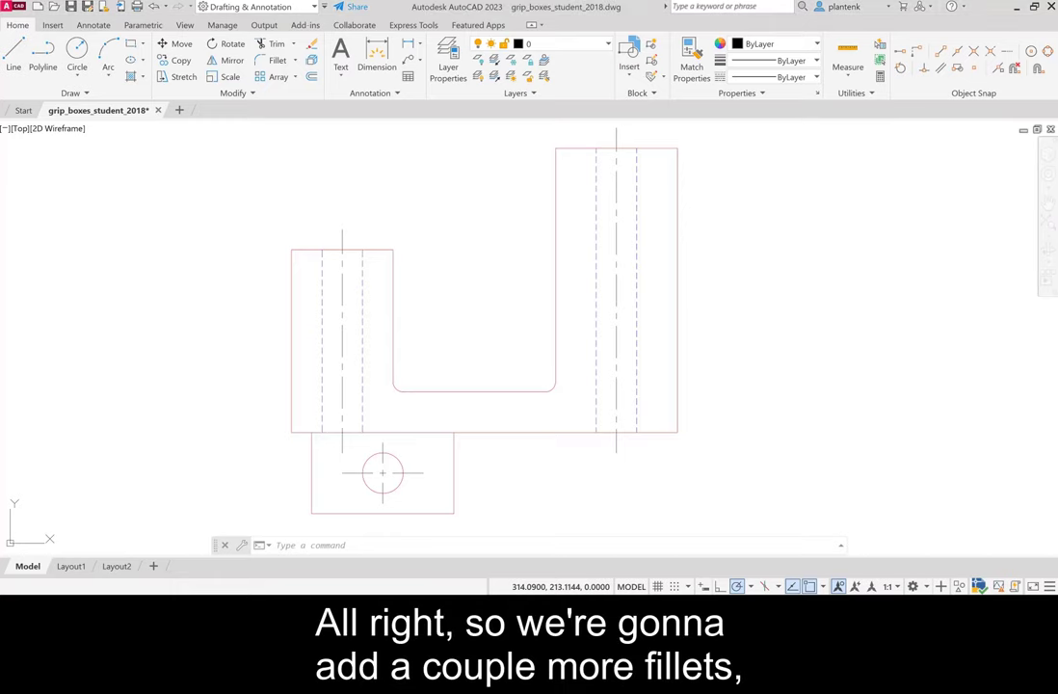
# Step: Fillet the lower tab's bottom-left and bottom-right corners with radius 10 using the Multiple option
pyautogui.moveTo(275, 472); pyautogui.dragTo(353, 307, button='middle')
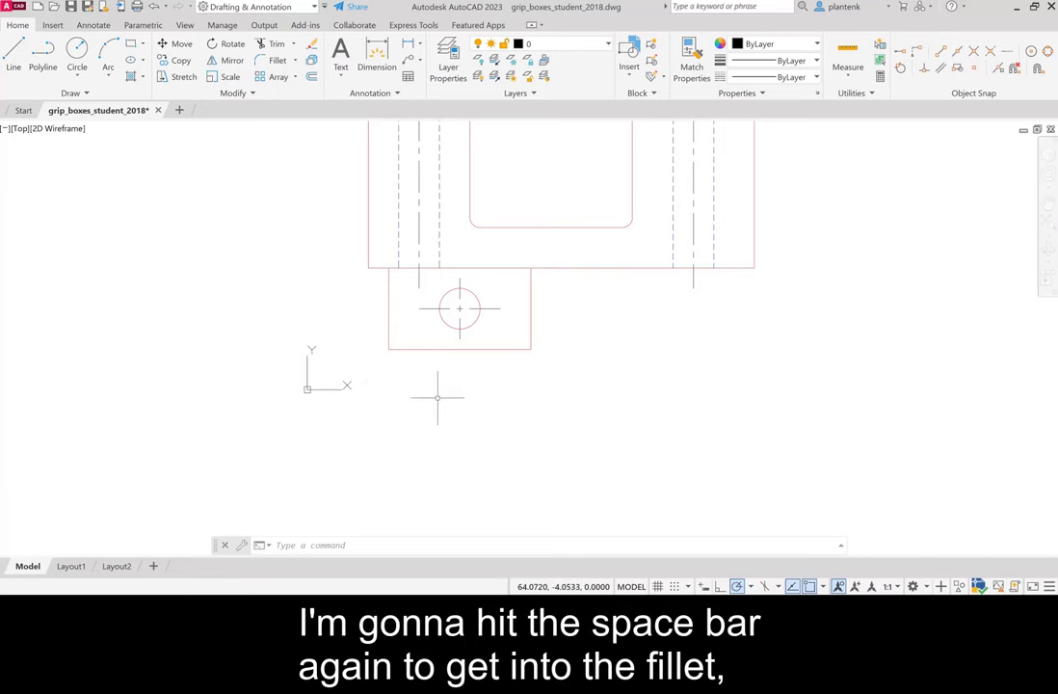
pyautogui.press('space')
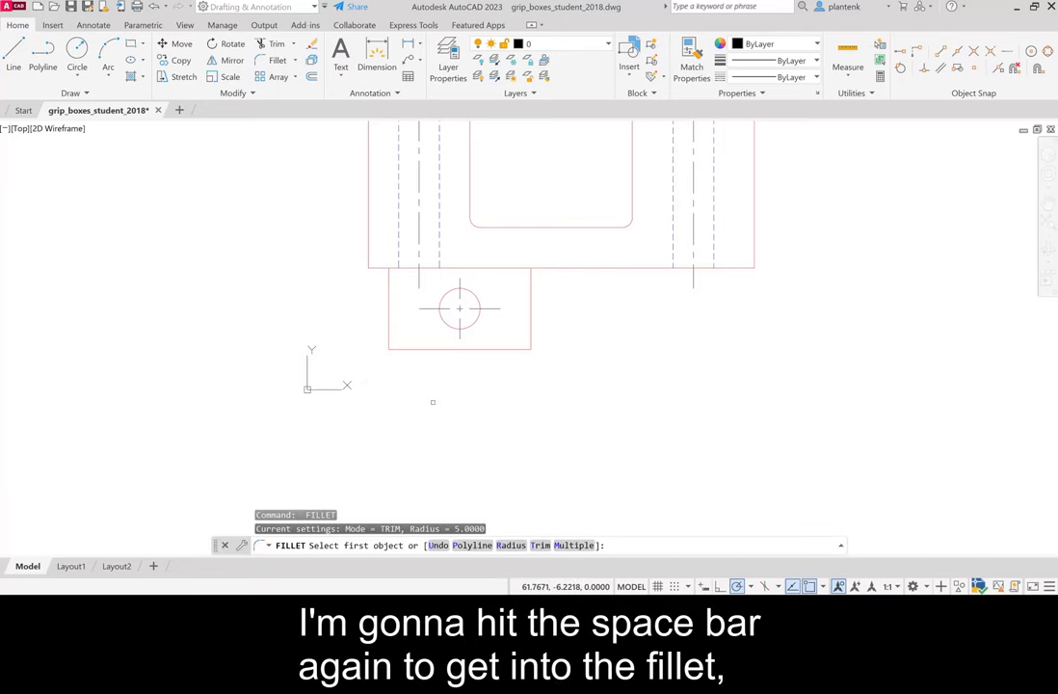
pyautogui.click(511, 545)
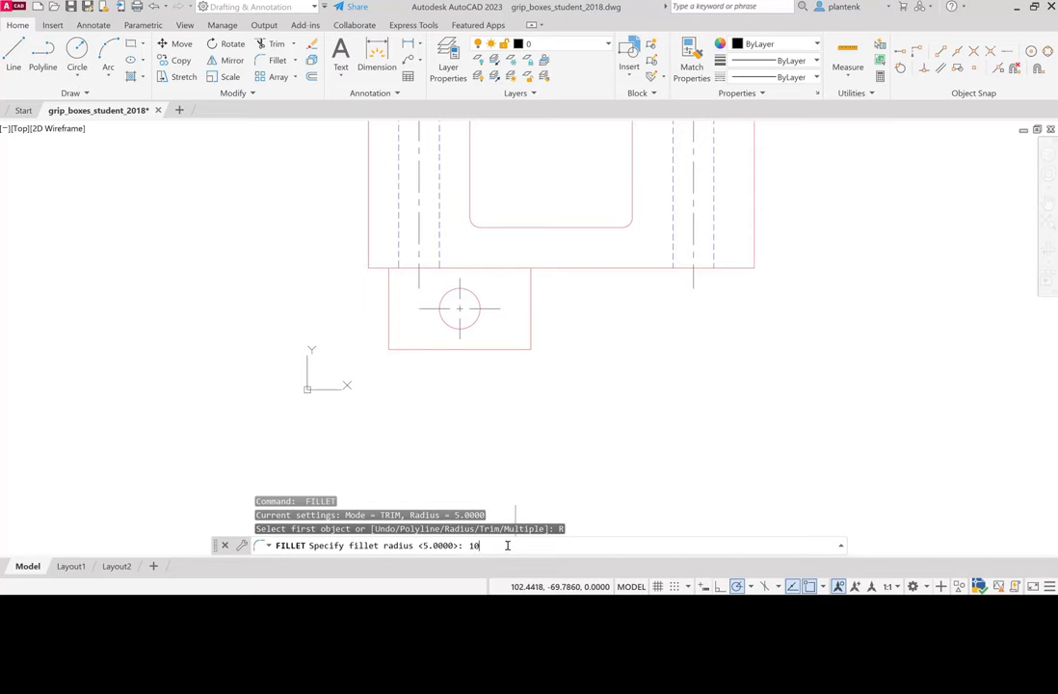
pyautogui.press('Return')
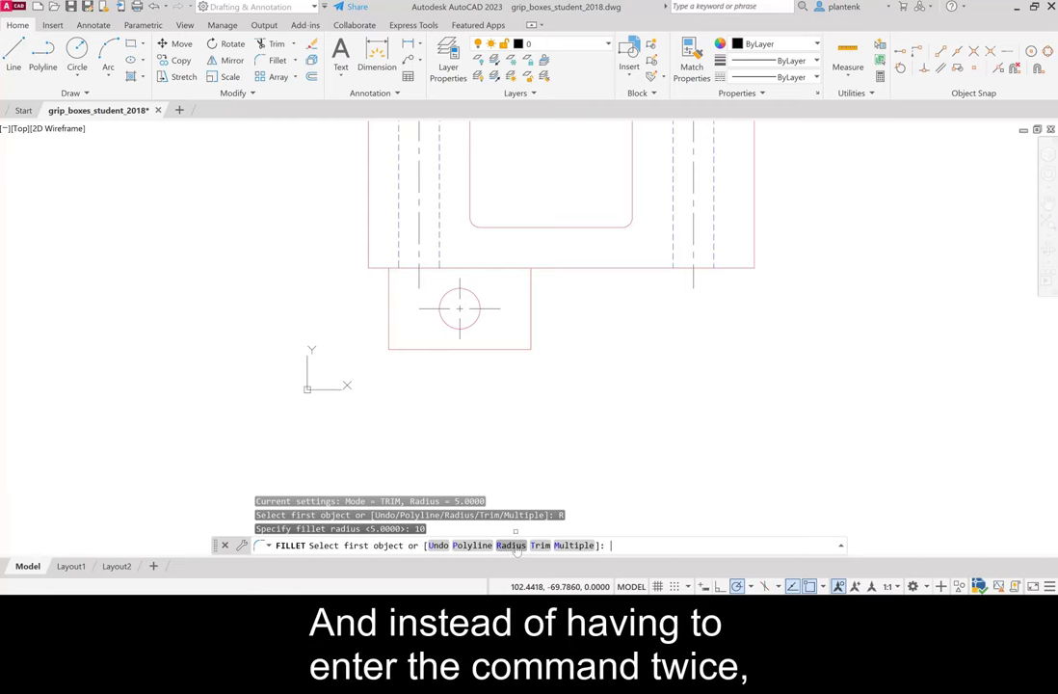
pyautogui.click(572, 545)
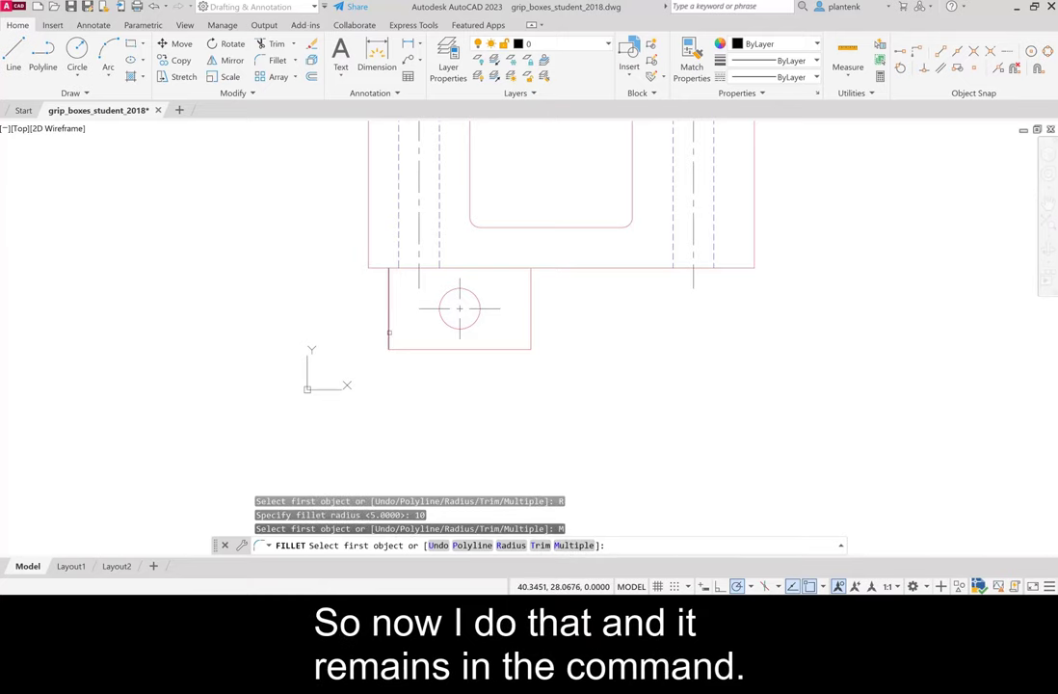
pyautogui.click(388, 332)
pyautogui.click(429, 349)
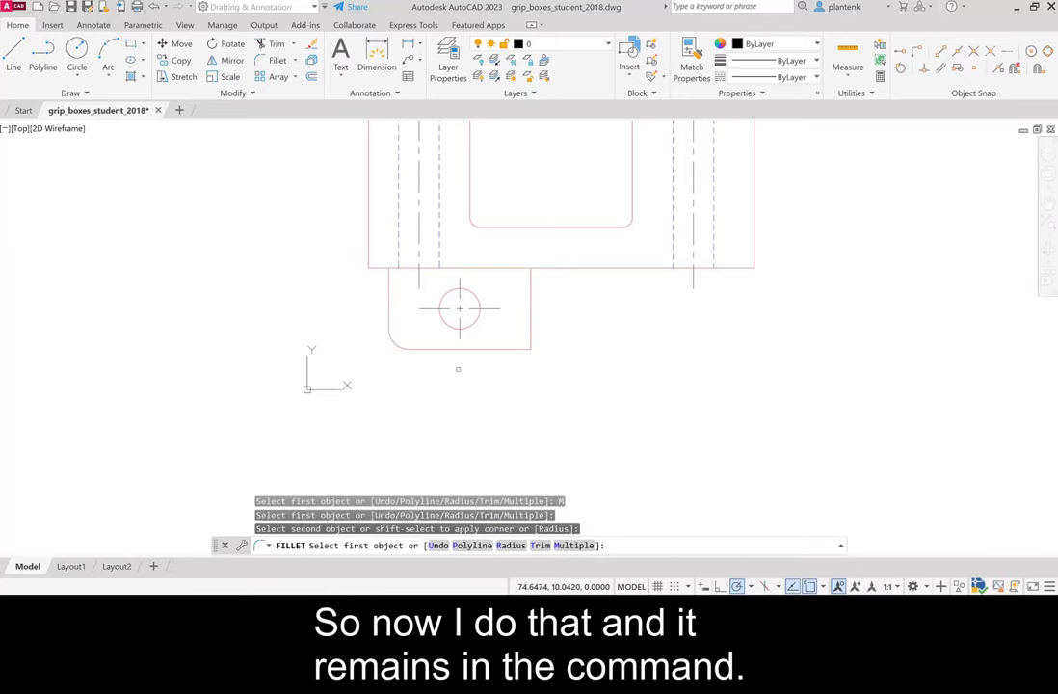
pyautogui.click(502, 349)
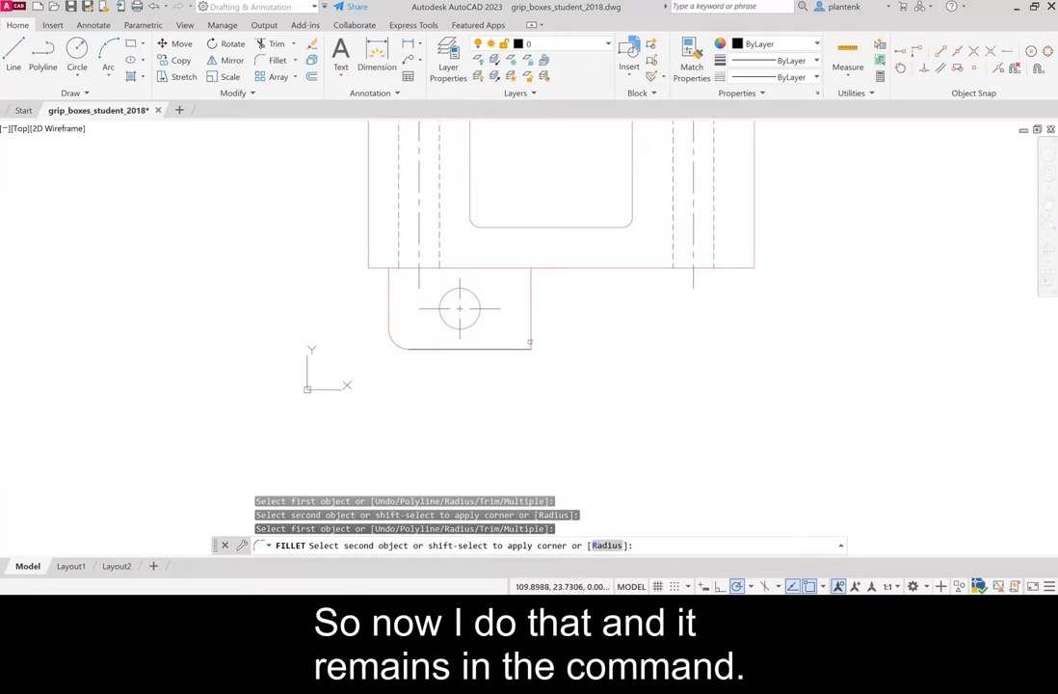
pyautogui.click(531, 333)
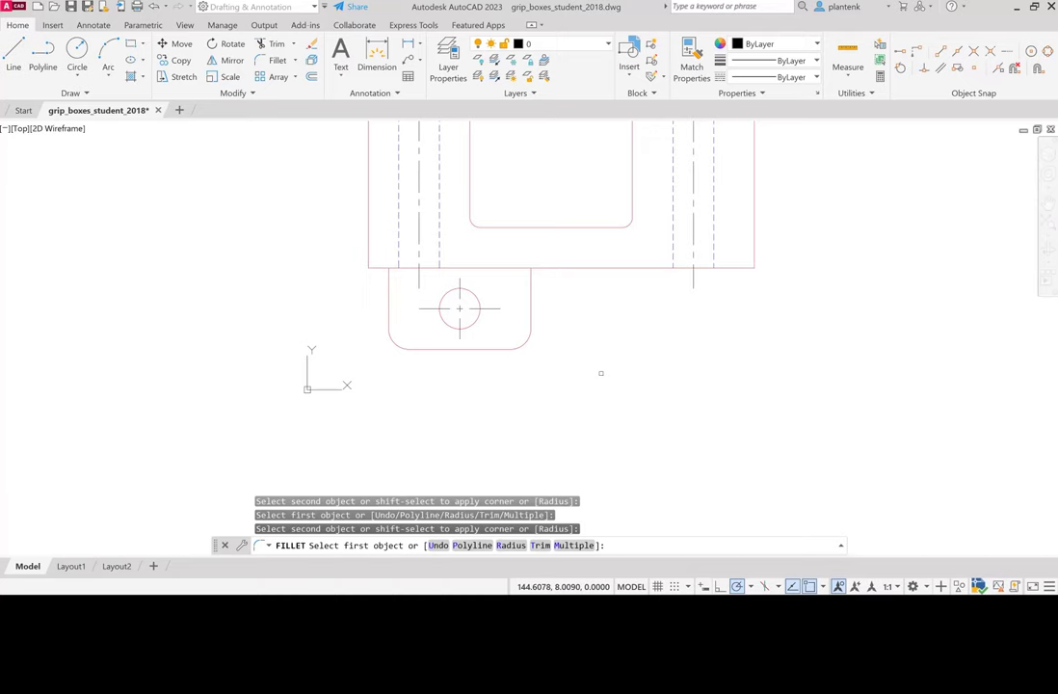
pyautogui.press('Return')
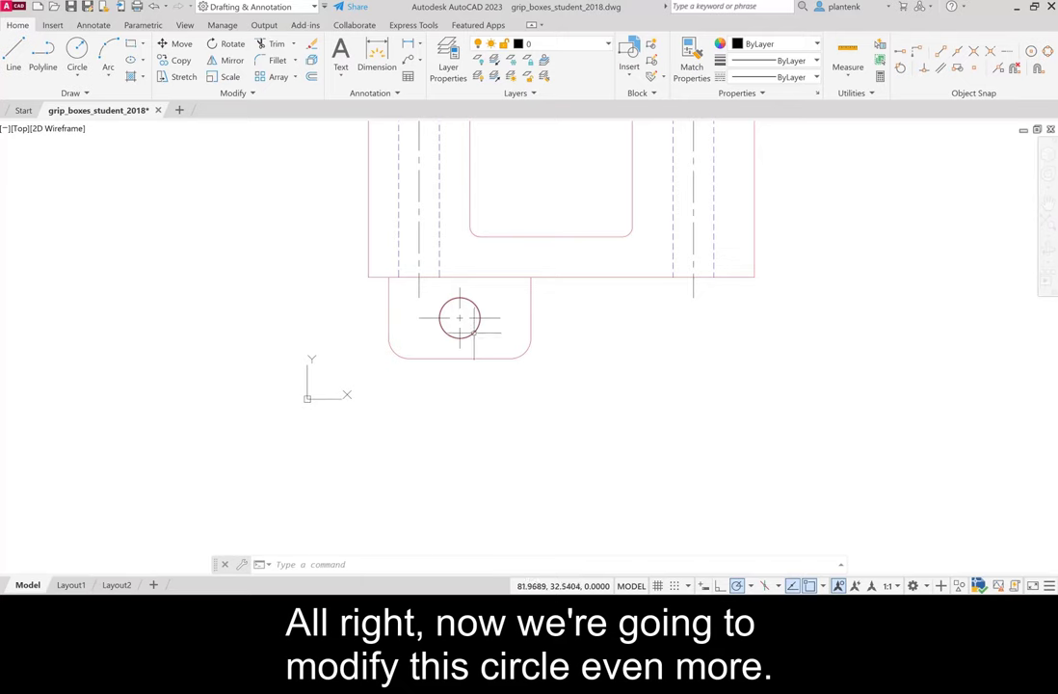
# Step: Select the bottom tab's circle and switch to the View ribbon tab
pyautogui.click(474, 331)
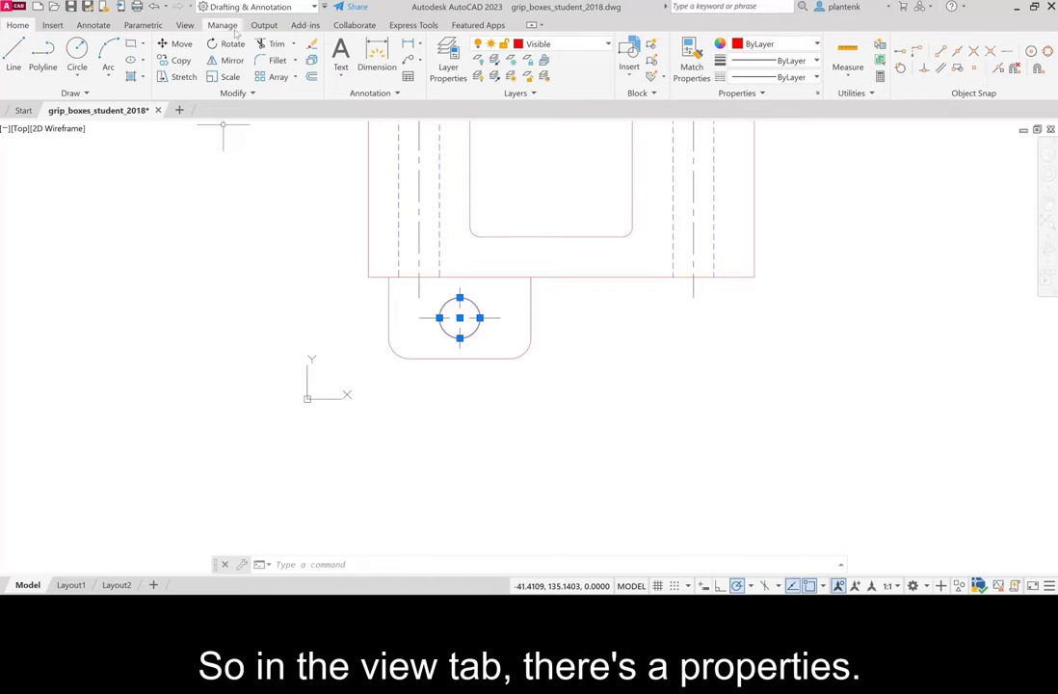
pyautogui.click(188, 27)
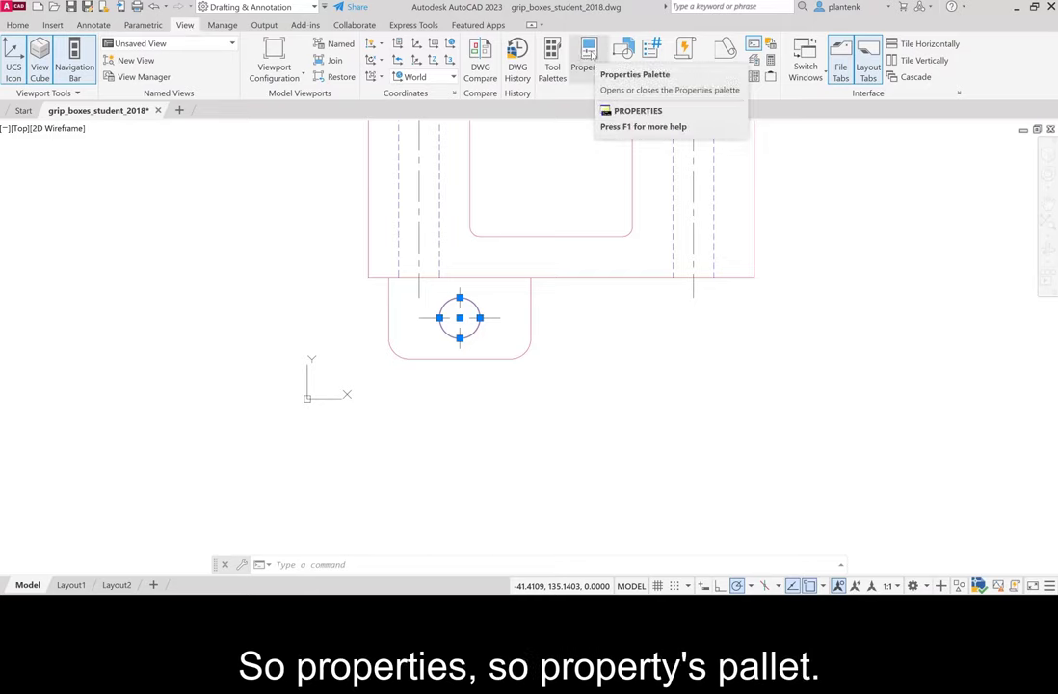
# Step: In the Properties palette, change the circle's Diameter to 30
pyautogui.click(592, 54)
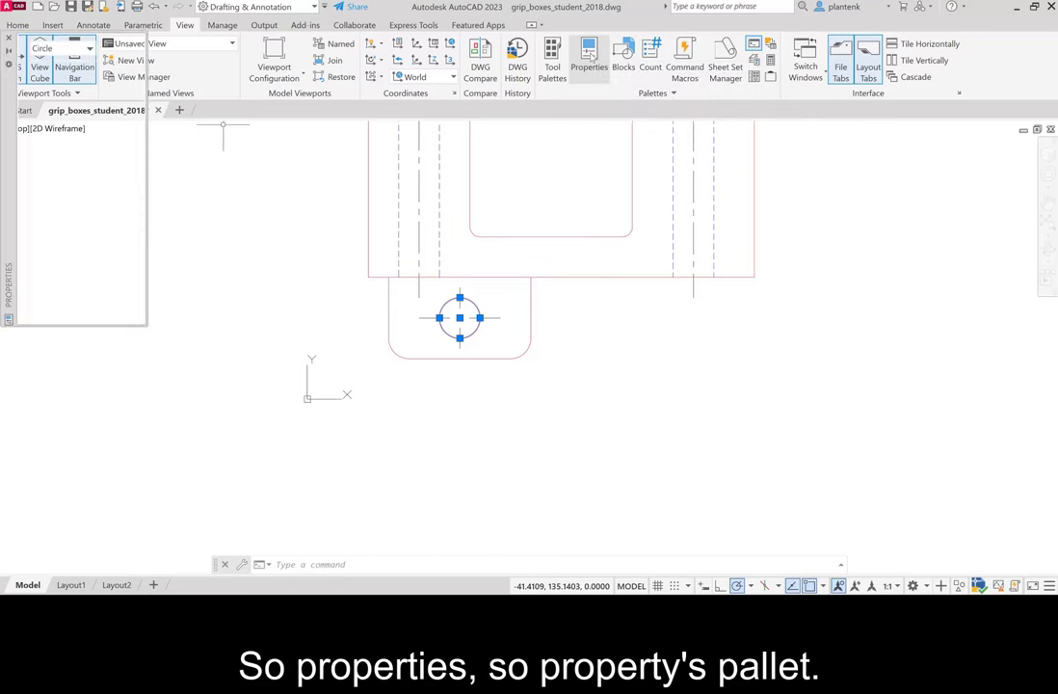
pyautogui.moveTo(4, 142); pyautogui.dragTo(199, 231)
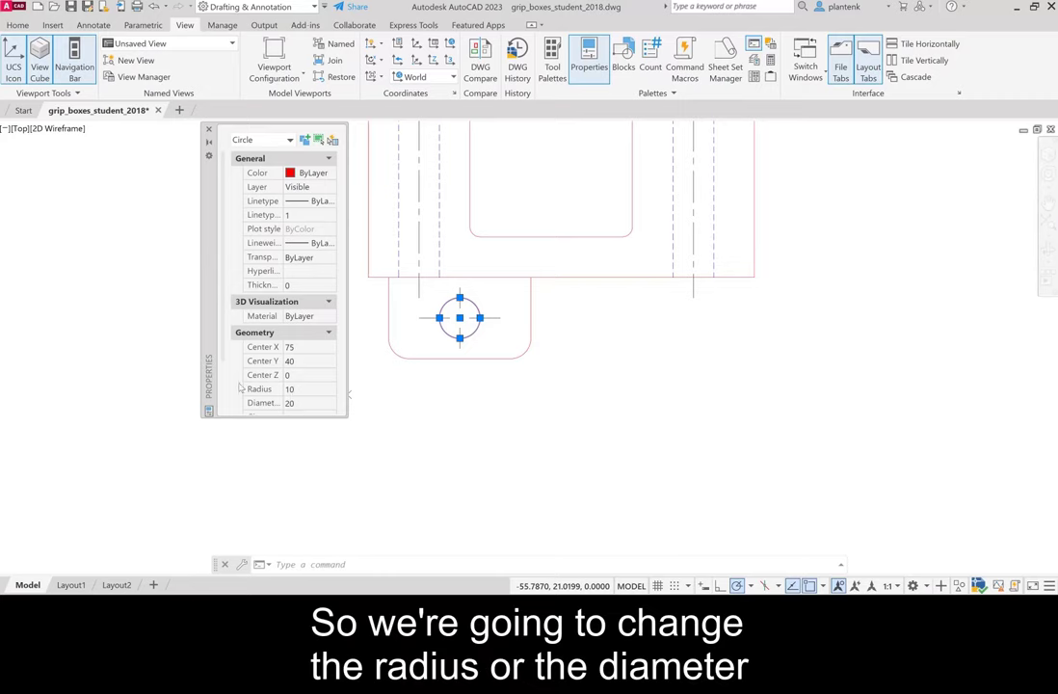
pyautogui.click(297, 404)
pyautogui.write('30')
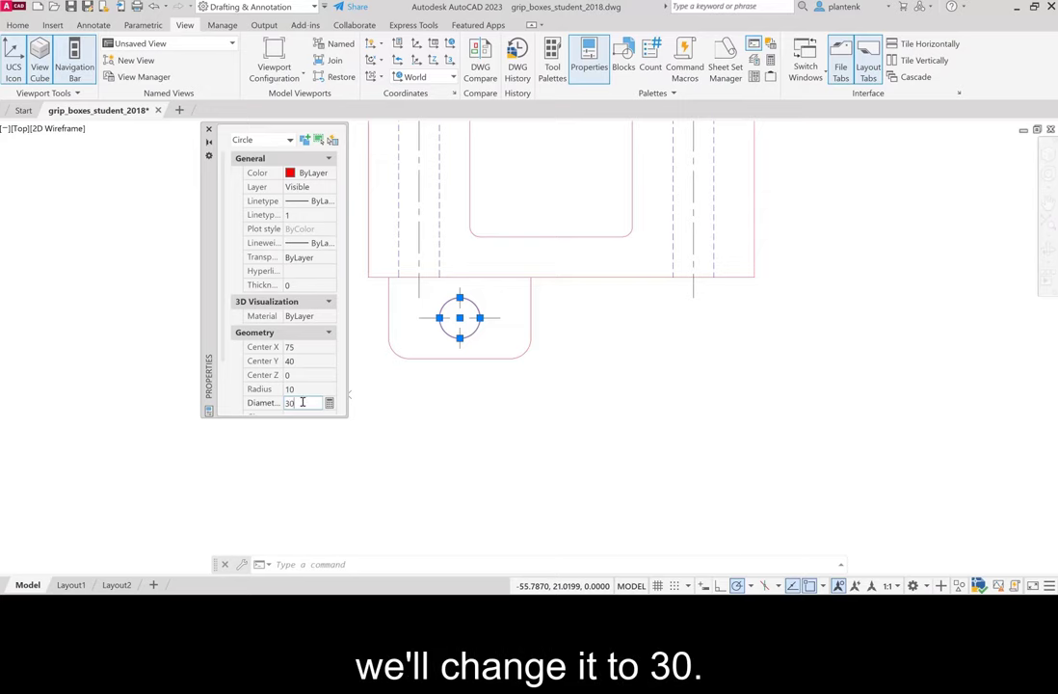
pyautogui.press('Tab')
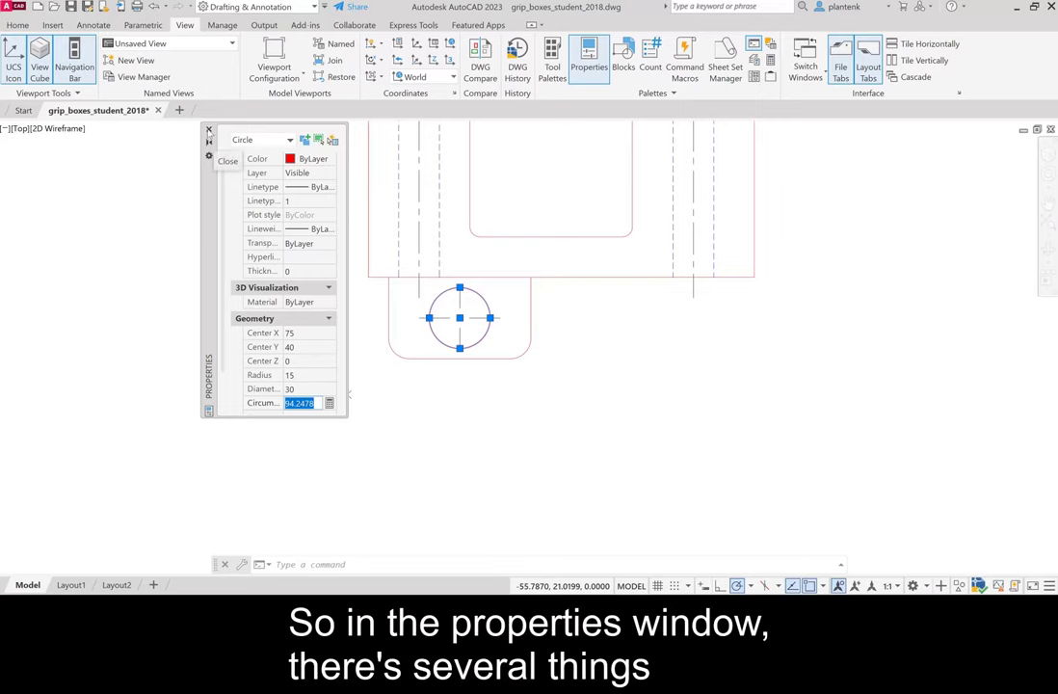
# Step: Review the circle's updated Circumference and Area, then close the Properties palette
pyautogui.scroll(1, 262, 198)
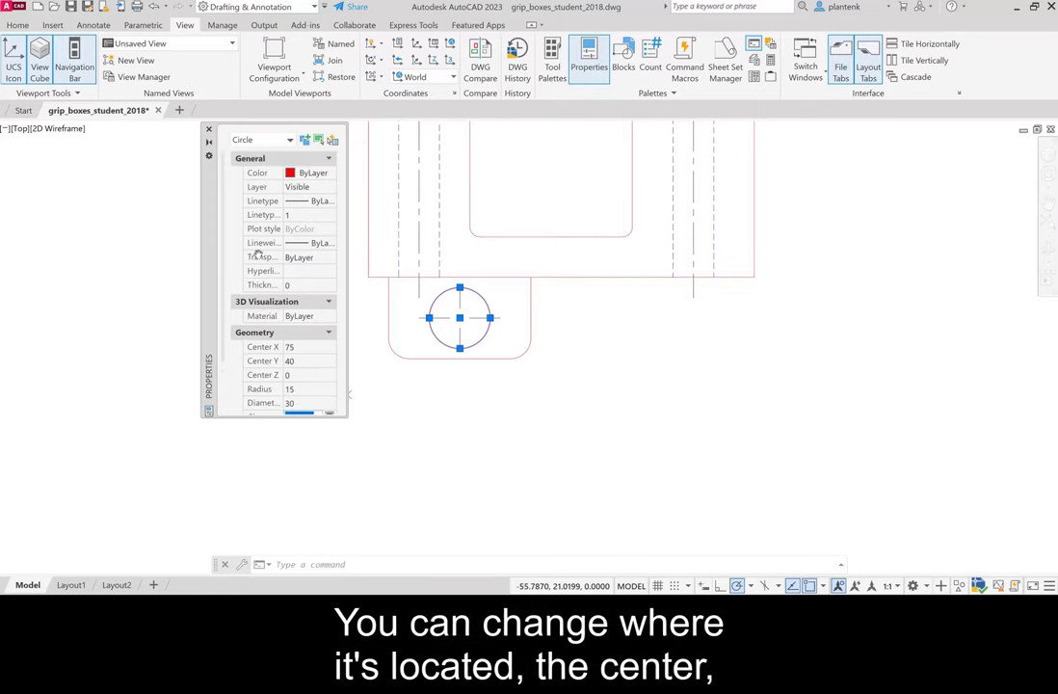
pyautogui.scroll(-5, 262, 270)
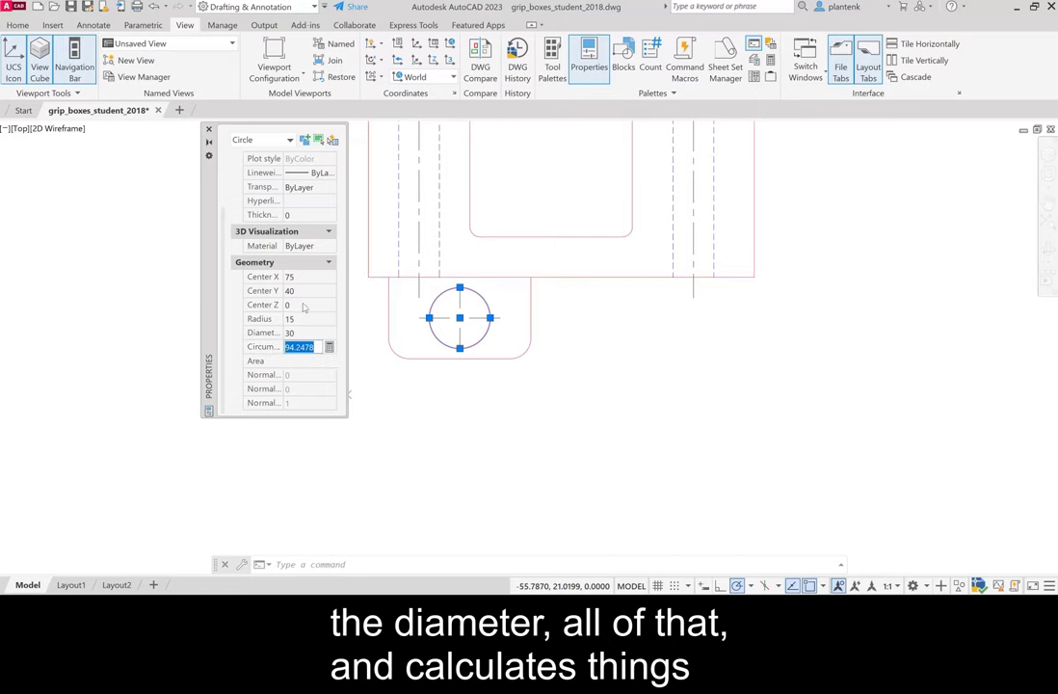
pyautogui.click(284, 360)
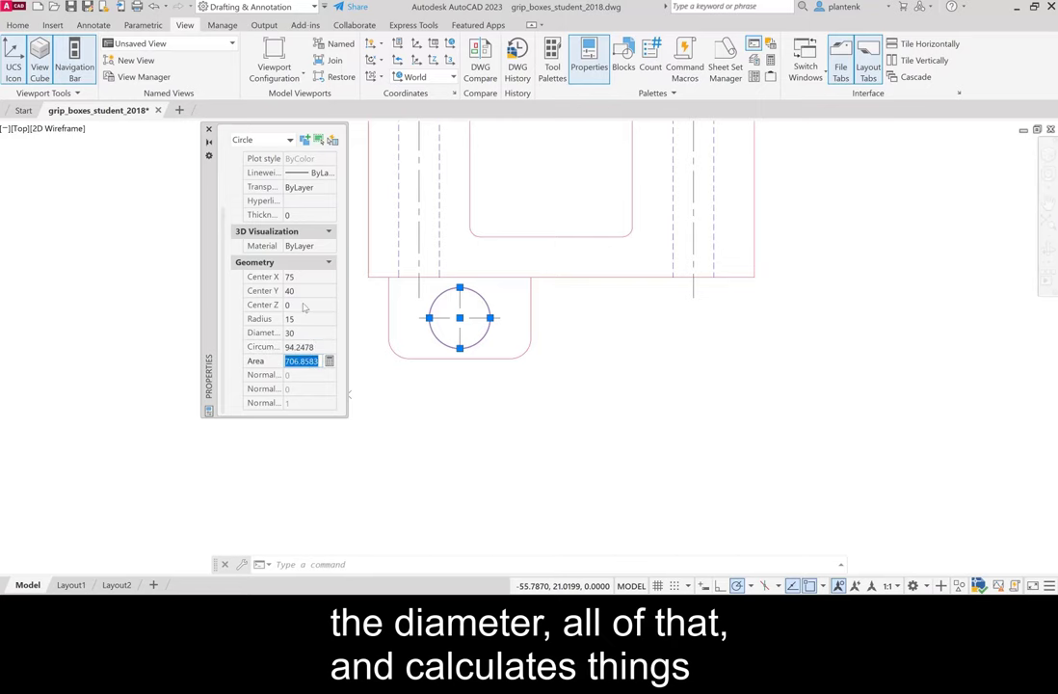
pyautogui.click(312, 373)
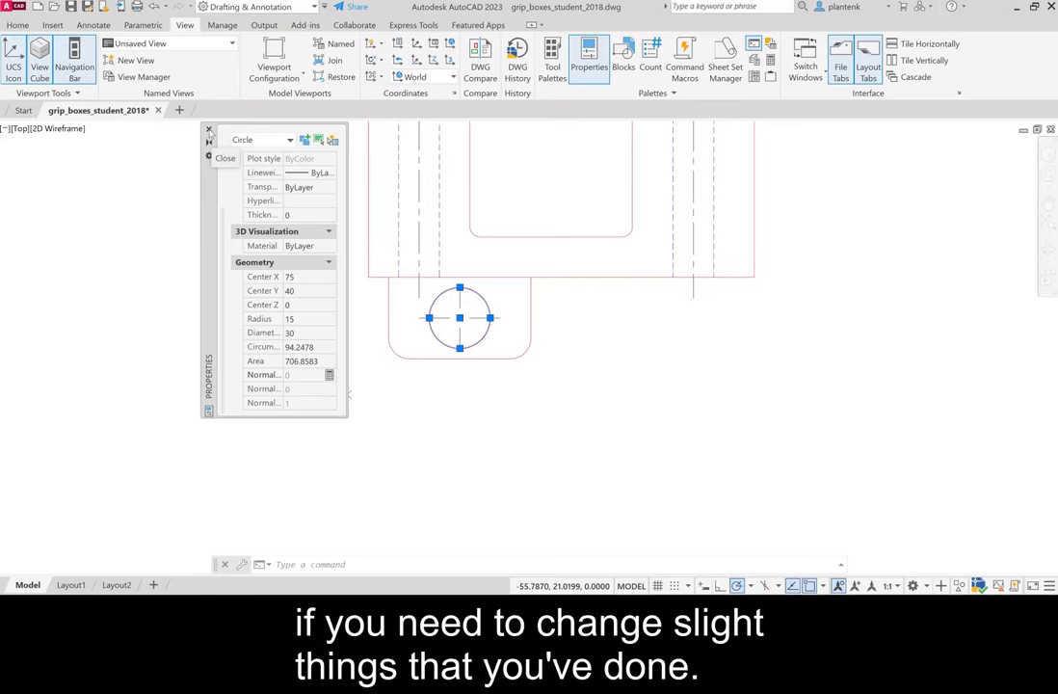
pyautogui.click(210, 129)
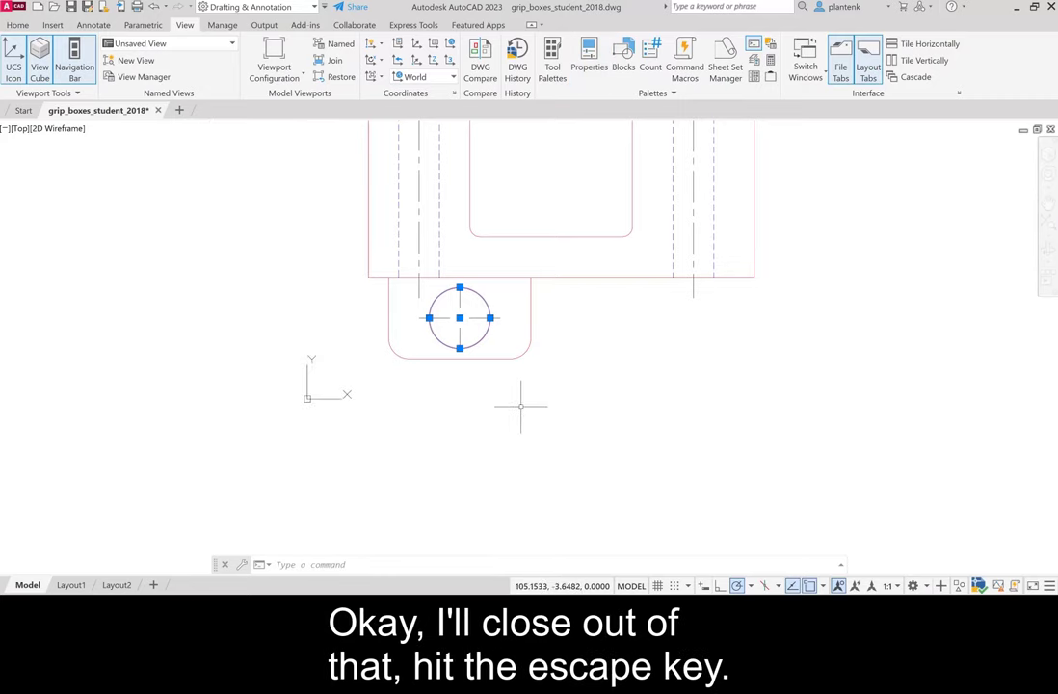
# Step: Lengthen the circle's vertical centre line by a 2.5 delta at its top and bottom ends
pyautogui.press('Escape')
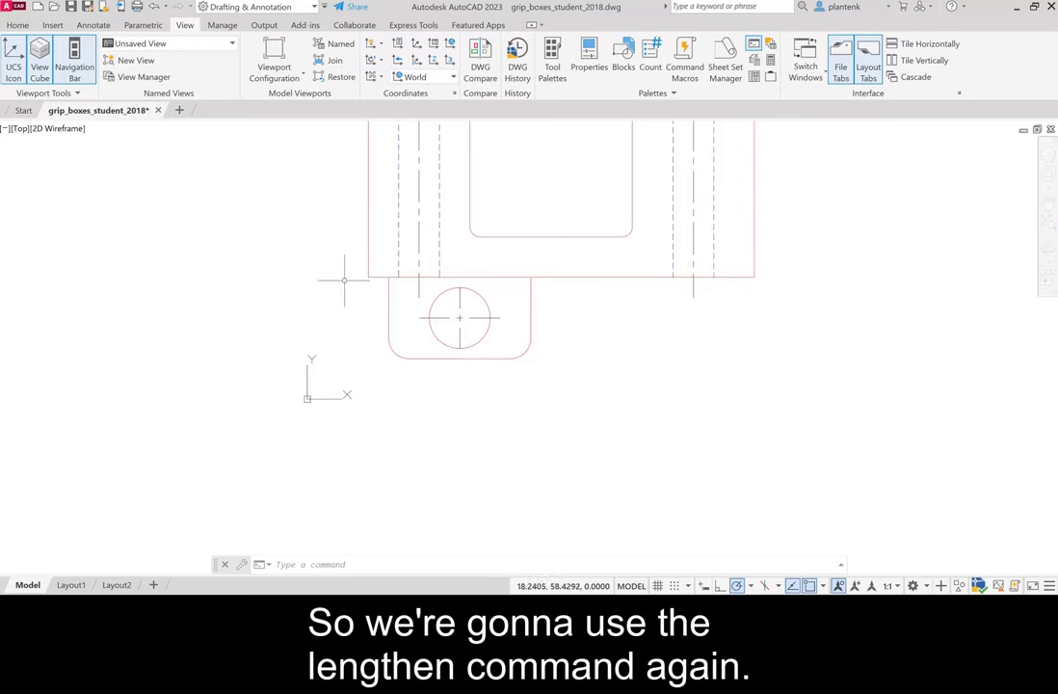
pyautogui.click(17, 24)
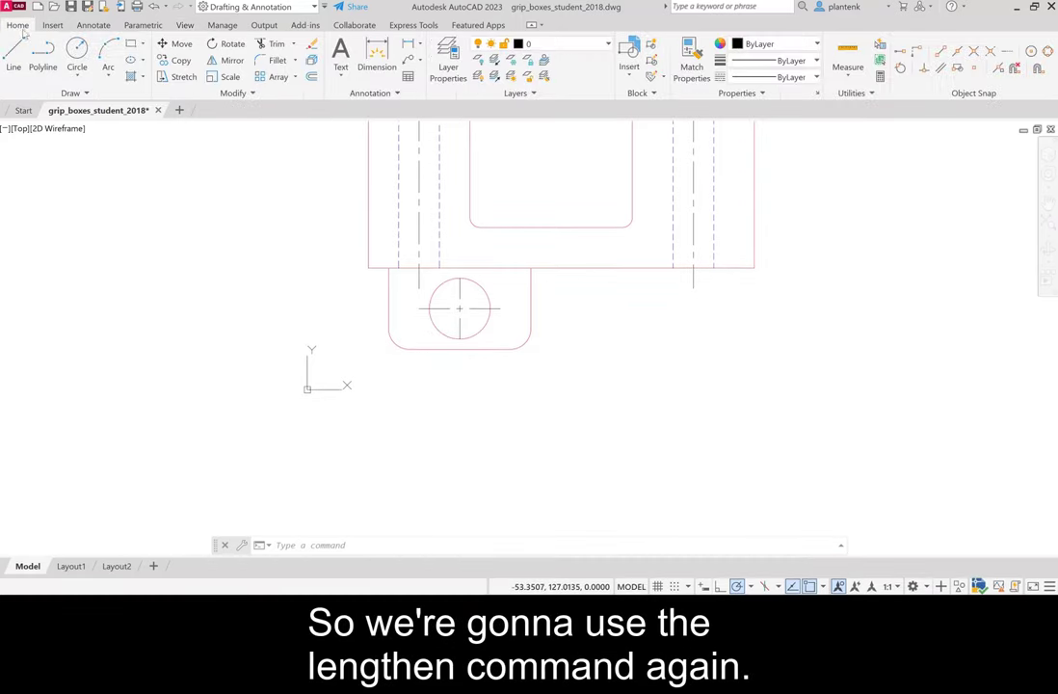
pyautogui.click(235, 92)
pyautogui.click(175, 104)
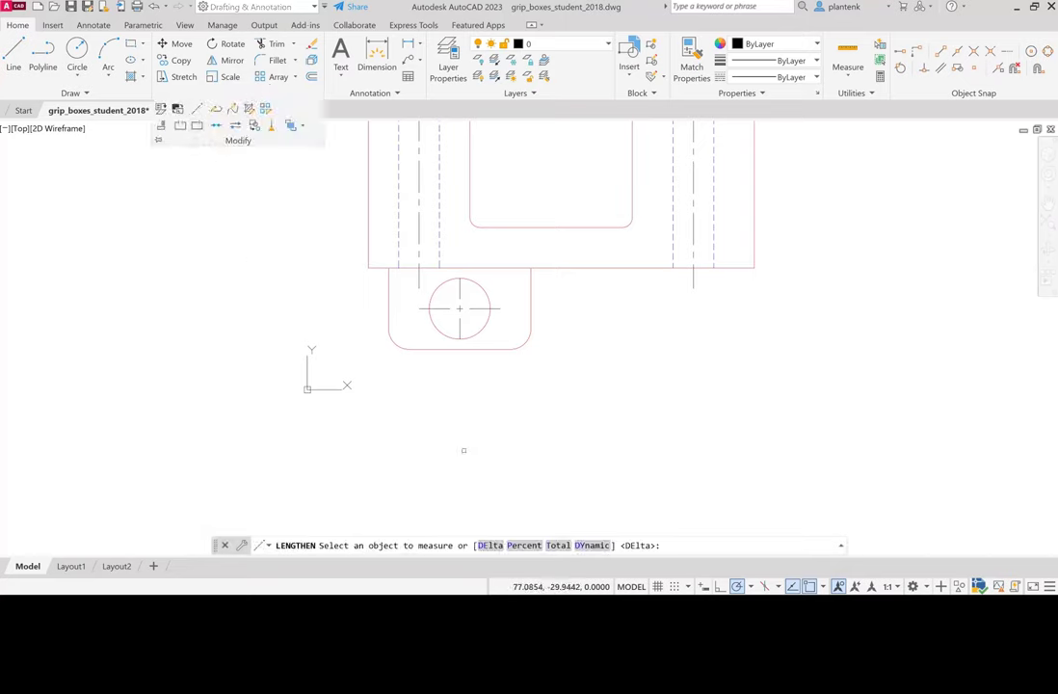
pyautogui.click(490, 547)
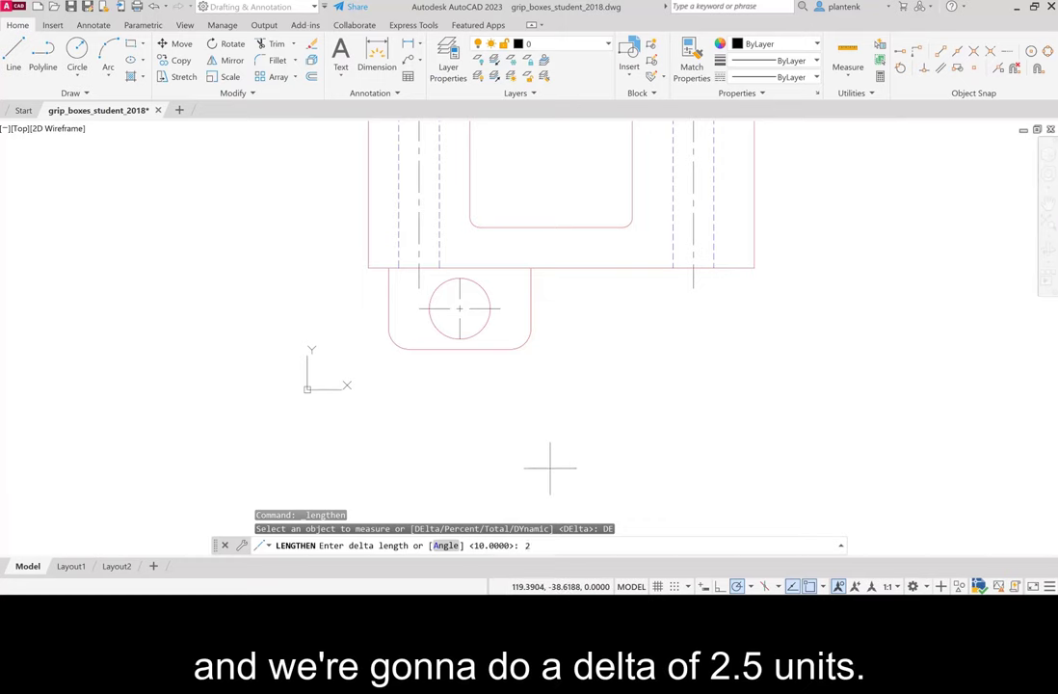
pyautogui.write('2.5')
pyautogui.press('Return')
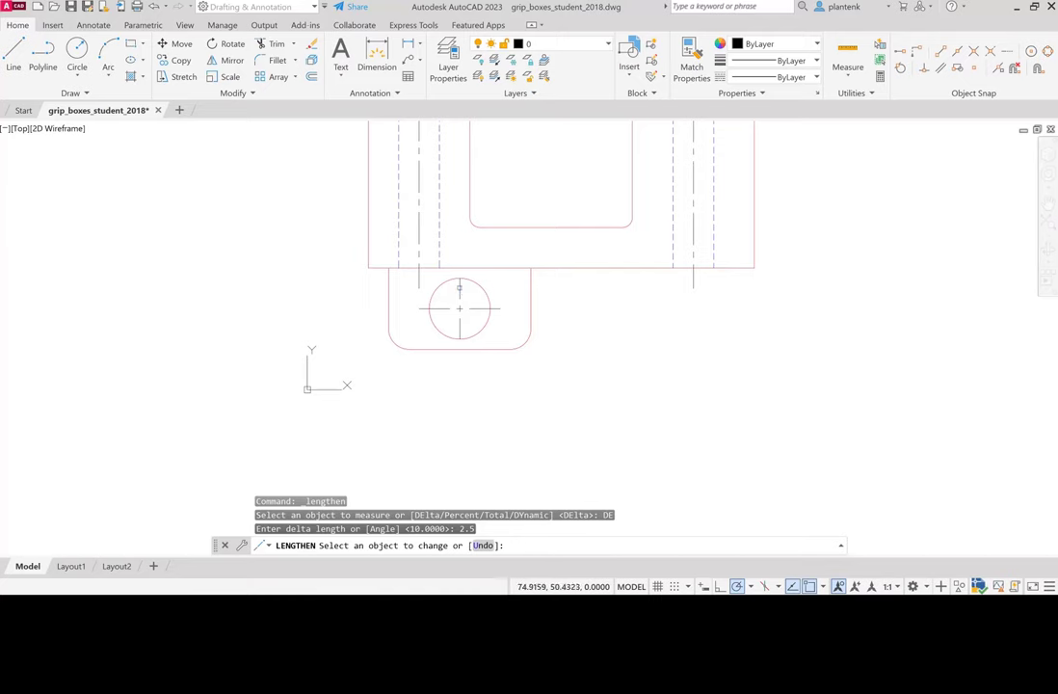
pyautogui.click(459, 328)
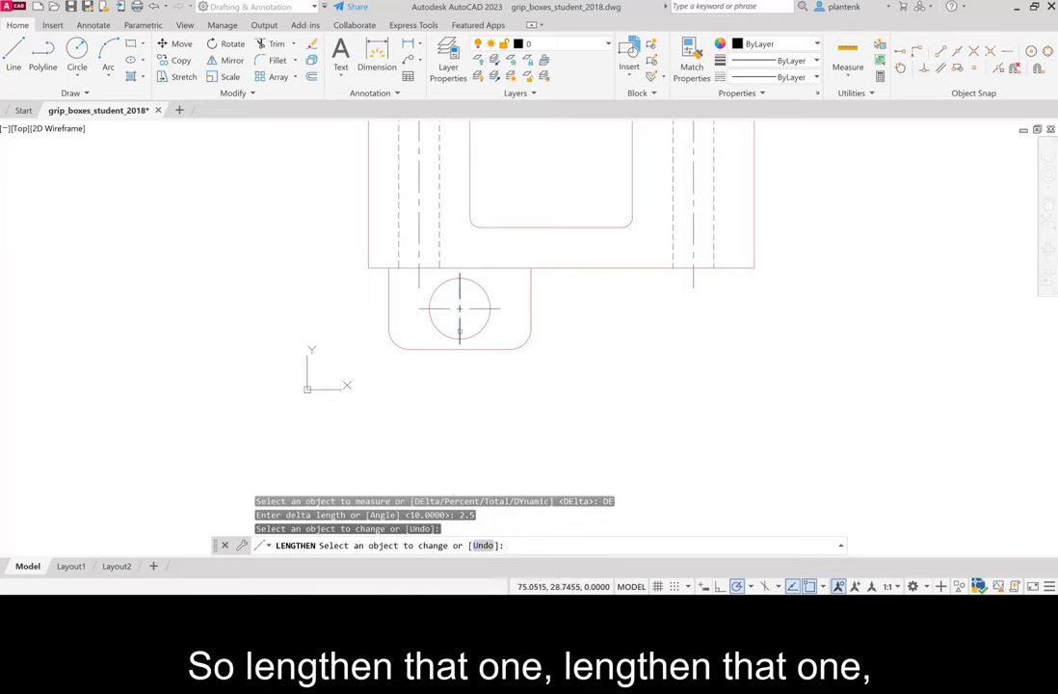
pyautogui.click(459, 334)
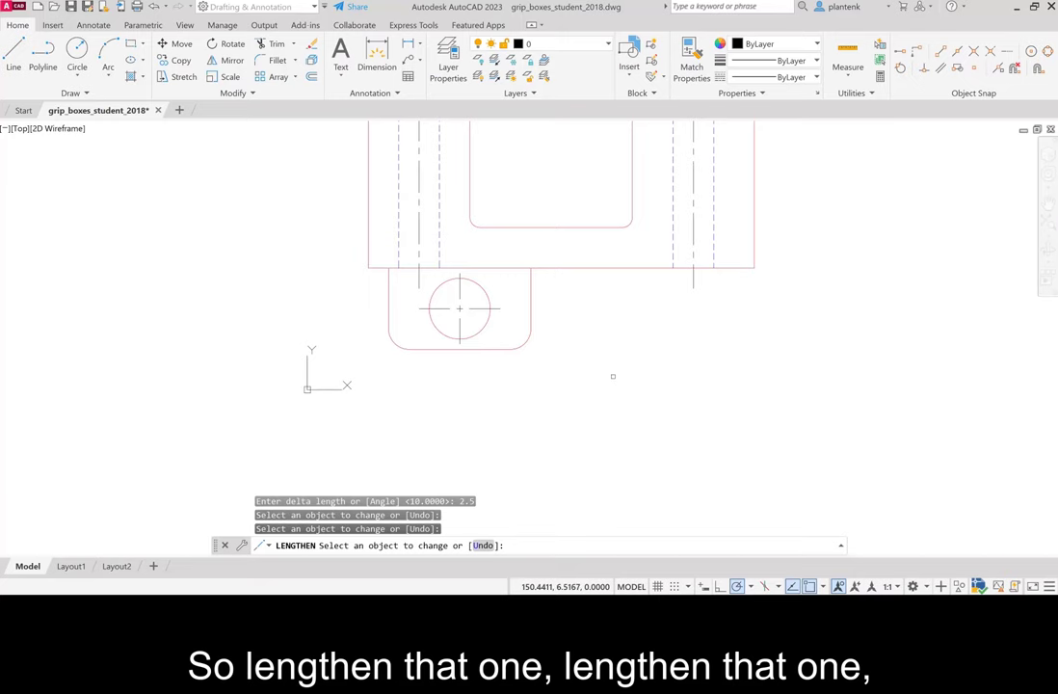
pyautogui.press('Return')
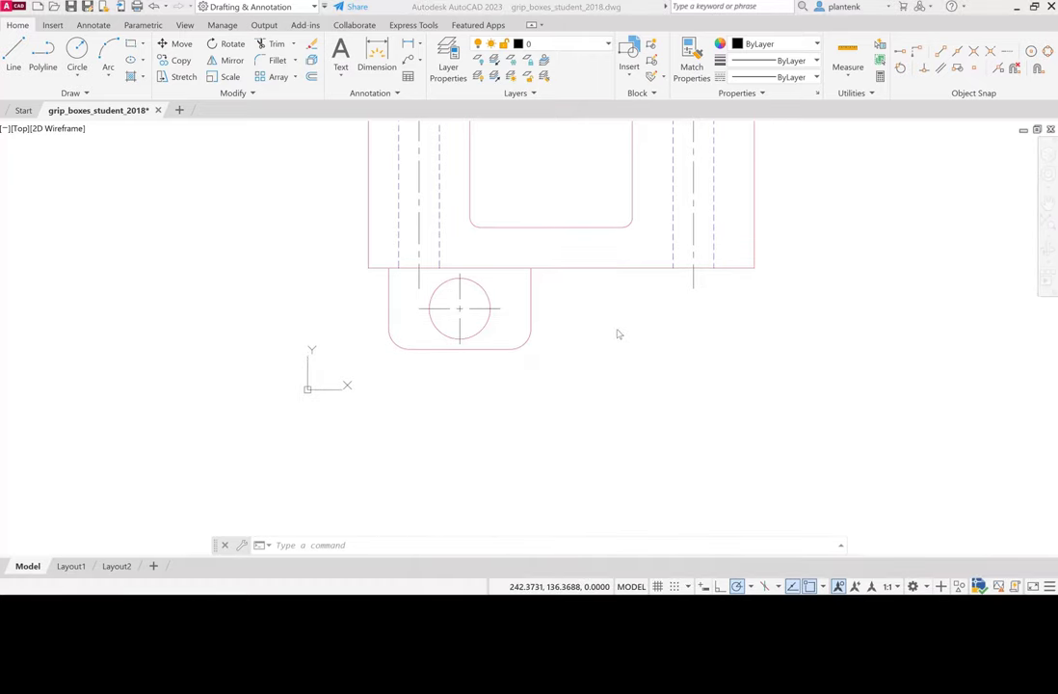
# Step: Try a crossing selection over the tab's bottom edge, regenerate the display, then clear the selection
pyautogui.click(392, 371)
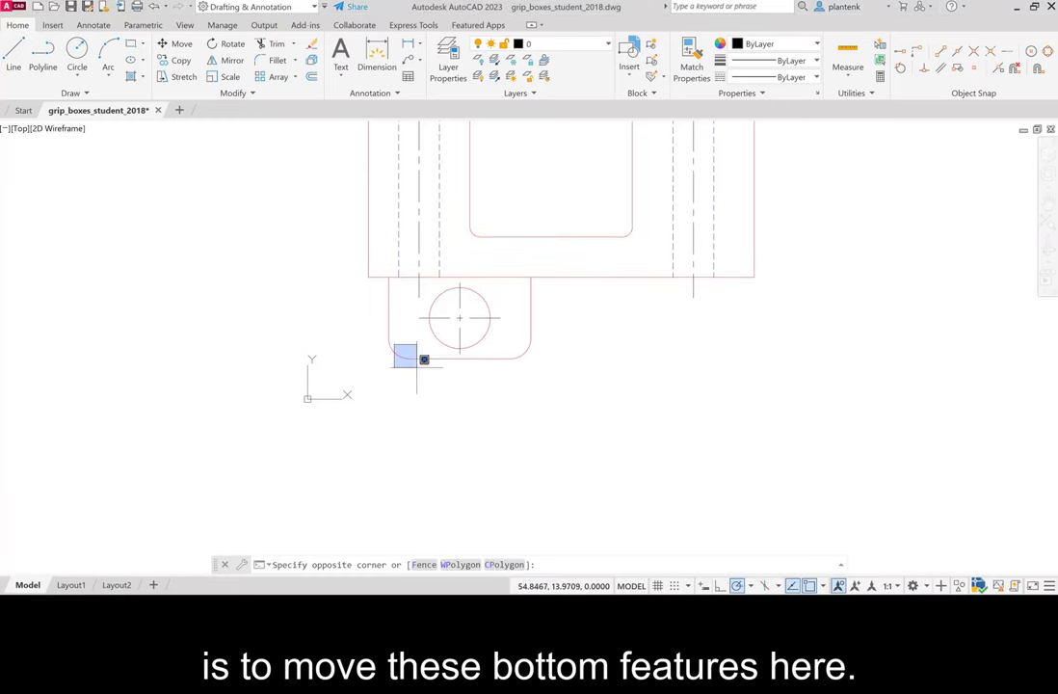
pyautogui.click(425, 401)
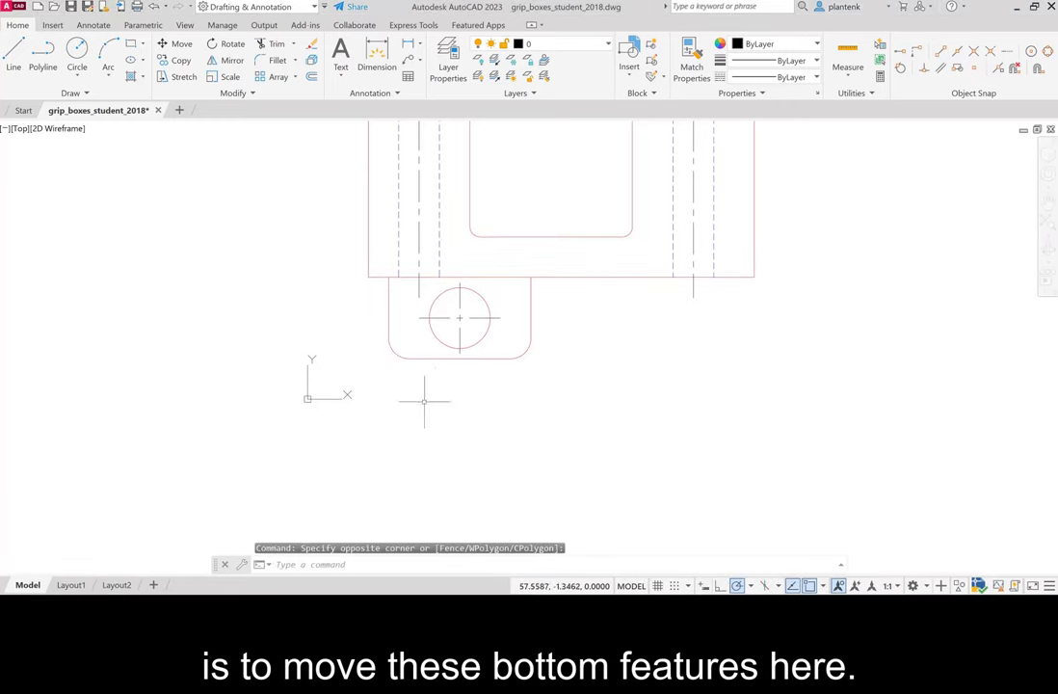
pyautogui.click(553, 348)
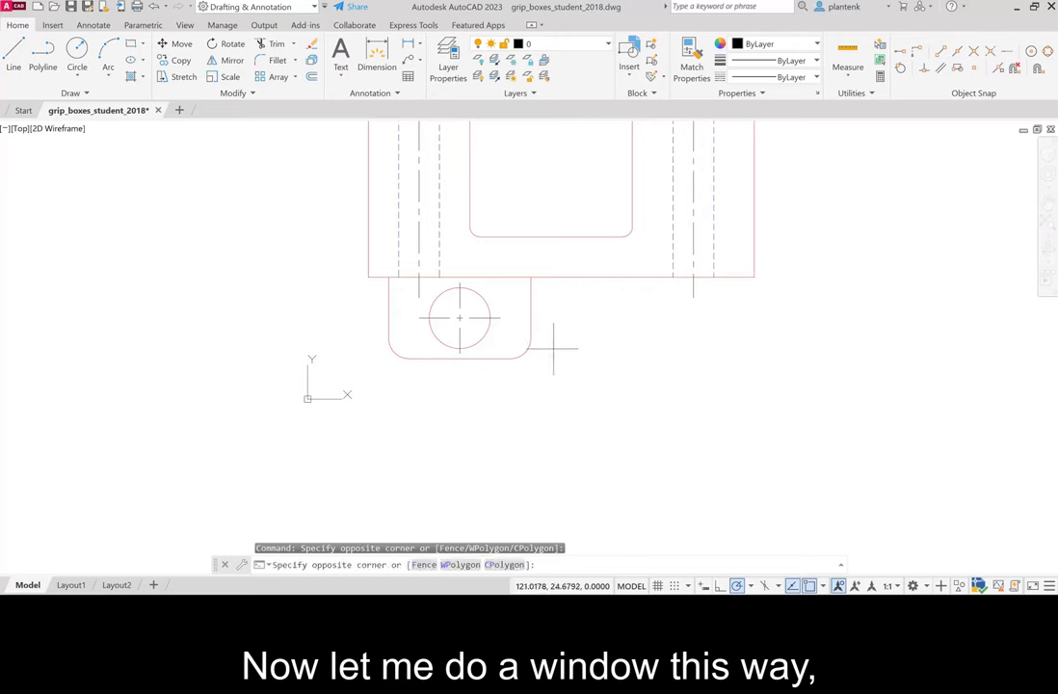
pyautogui.click(392, 390)
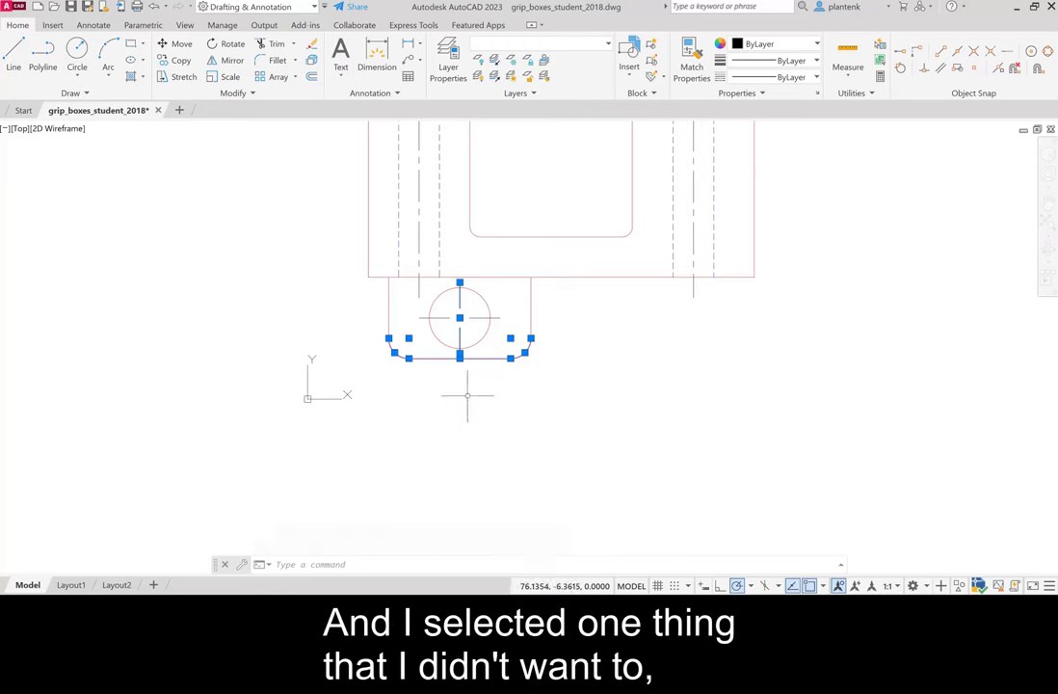
pyautogui.press('Escape')
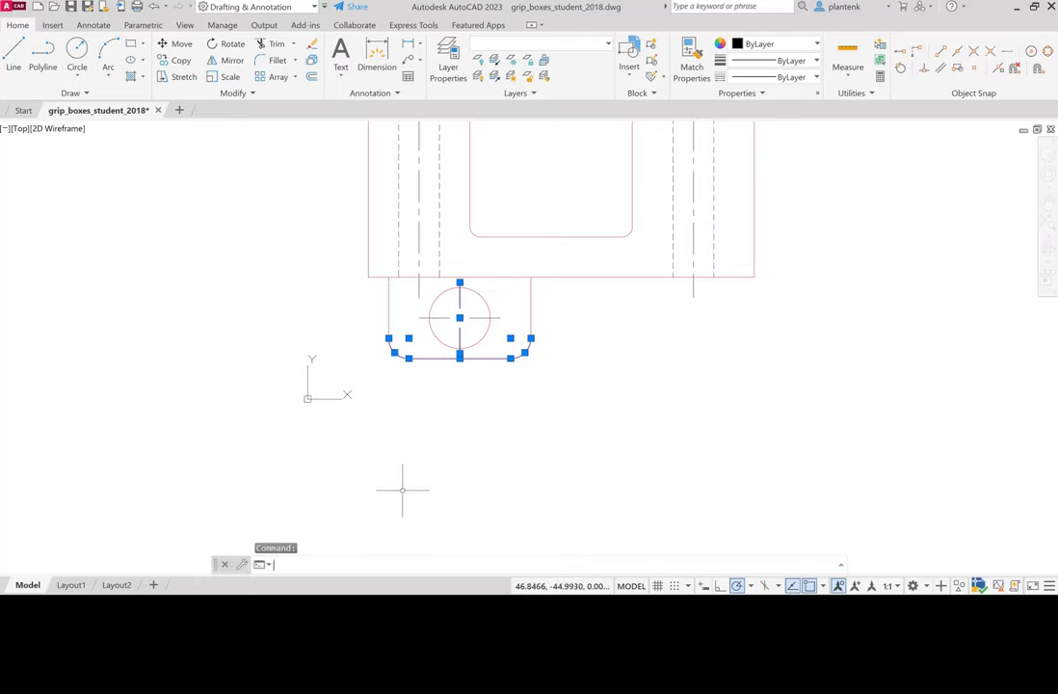
pyautogui.write('r')
pyautogui.press('Return')
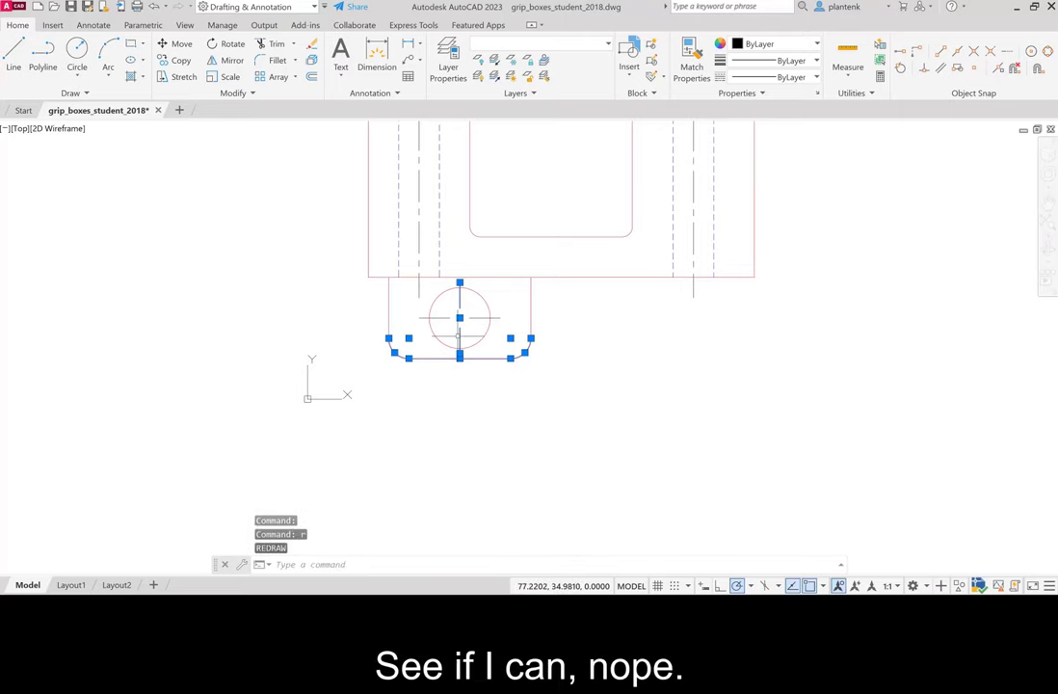
pyautogui.press('Return')
pyautogui.press('Return')
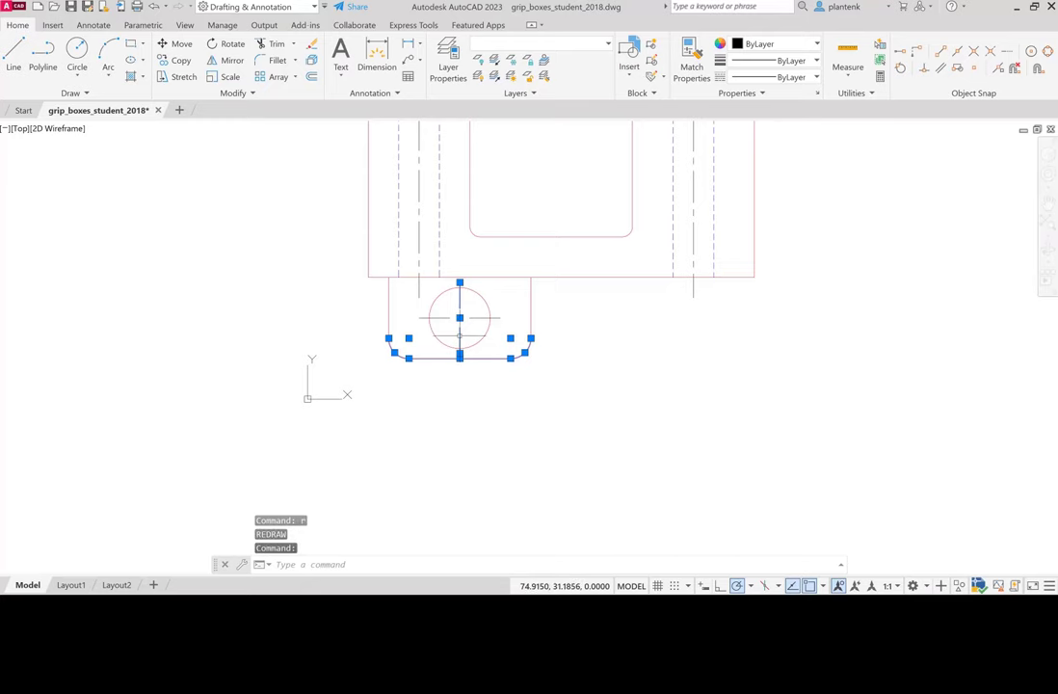
pyautogui.press('Escape')
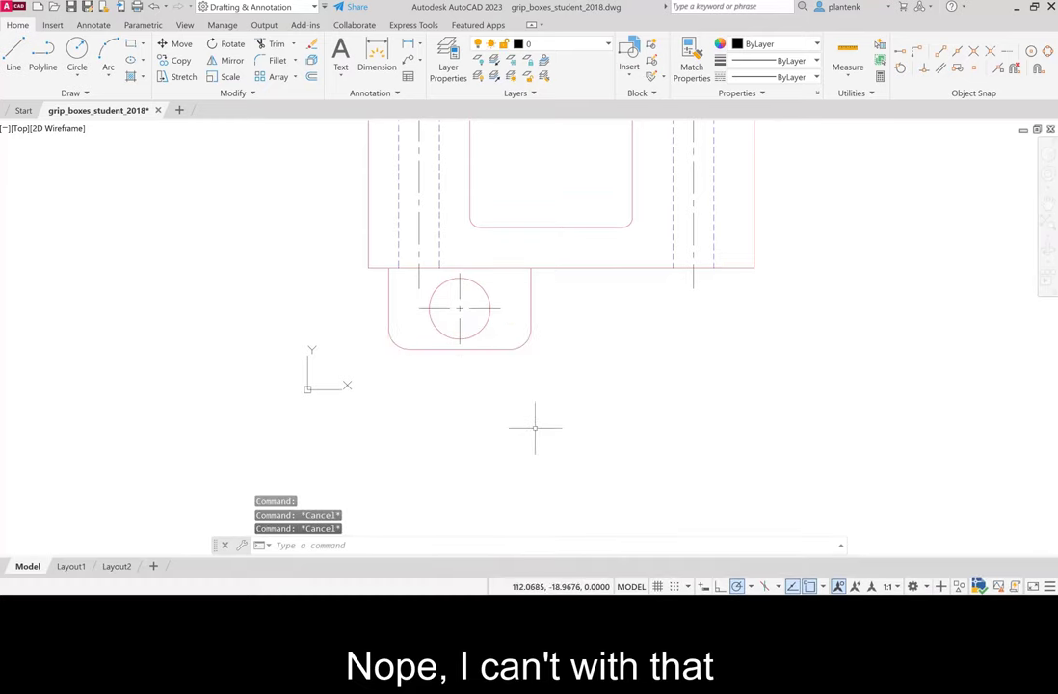
pyautogui.press('Escape')
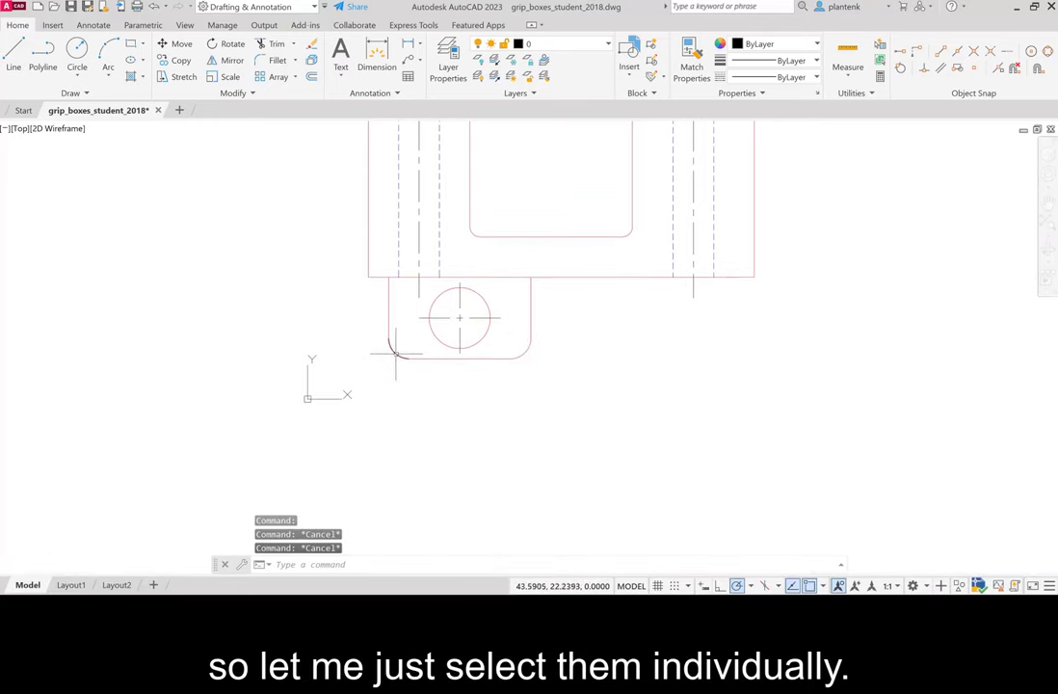
# Step: Select the tab's lower-left arc, bottom line and lower-right arc individually
pyautogui.click(394, 353)
pyautogui.click(463, 359)
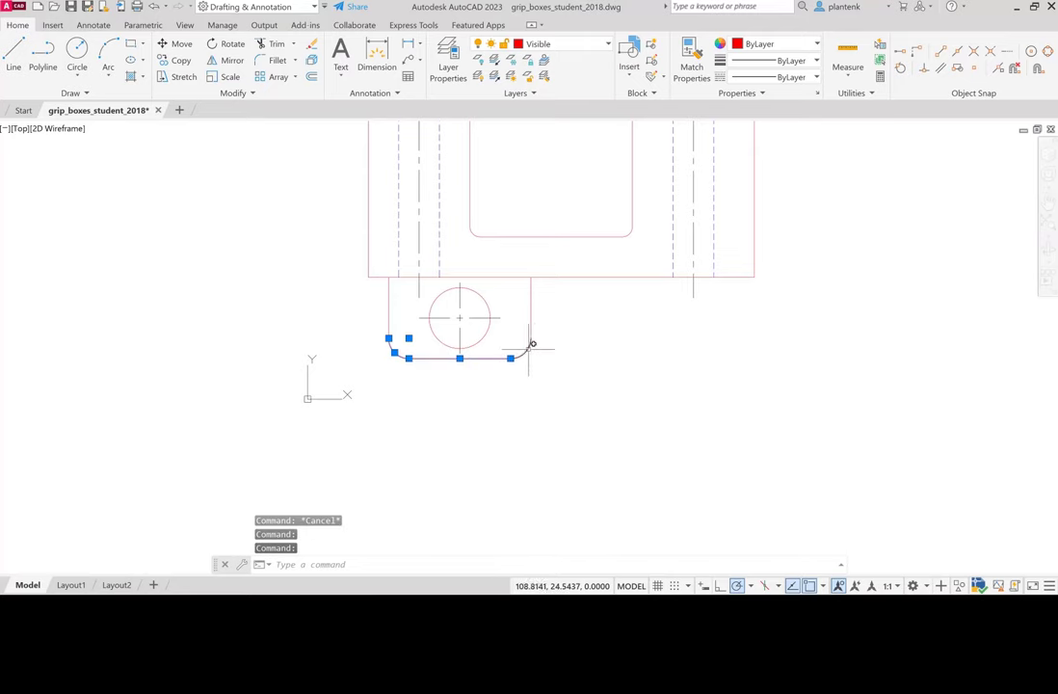
pyautogui.click(530, 344)
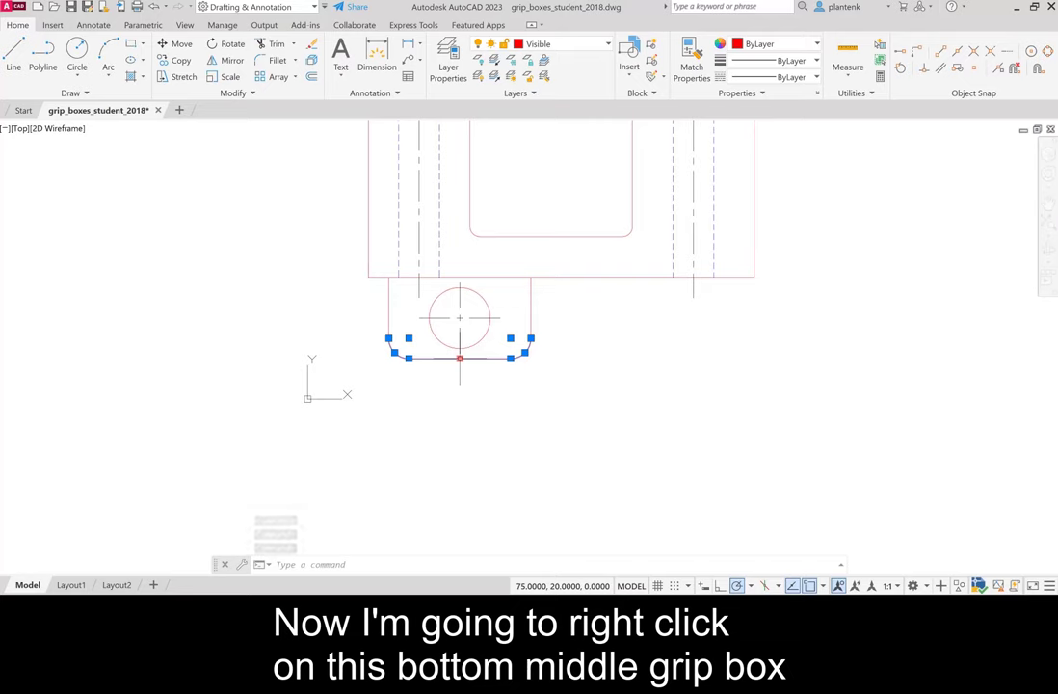
# Step: Move the selected bottom line and both rounded corners 20 mm straight down with the grip Move option
pyautogui.rightClick(460, 358)
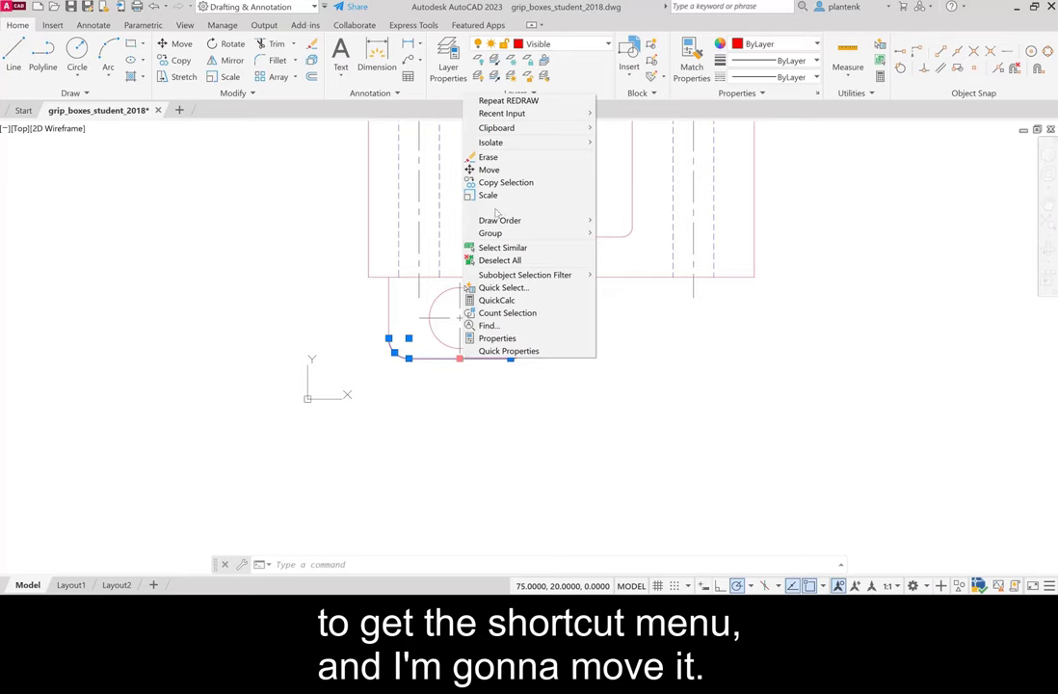
pyautogui.click(487, 170)
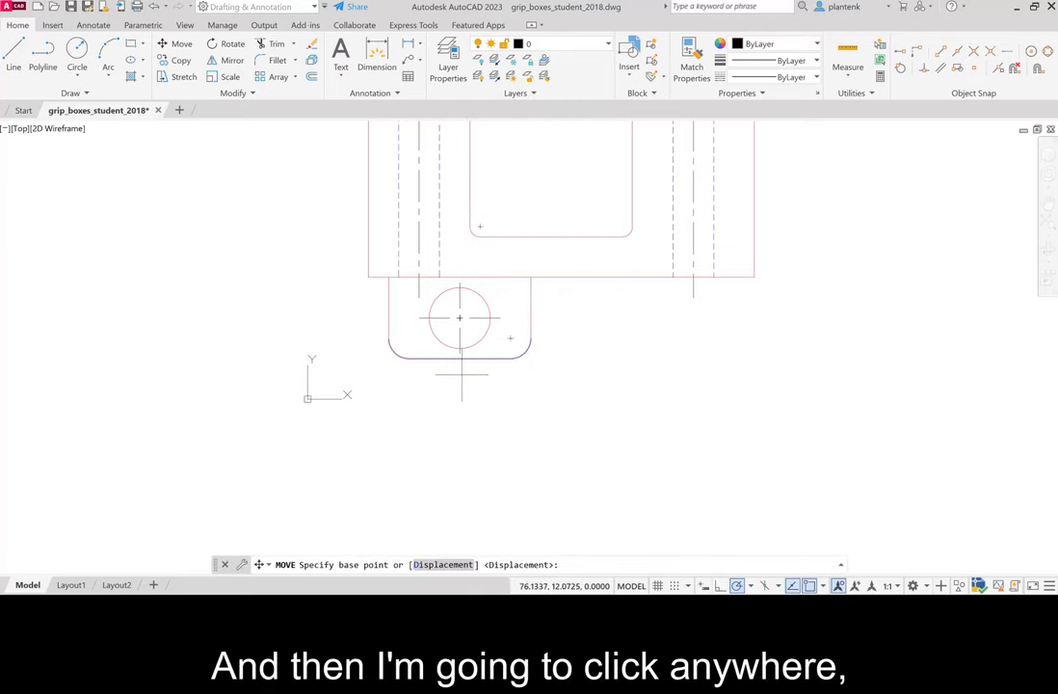
pyautogui.click(462, 375)
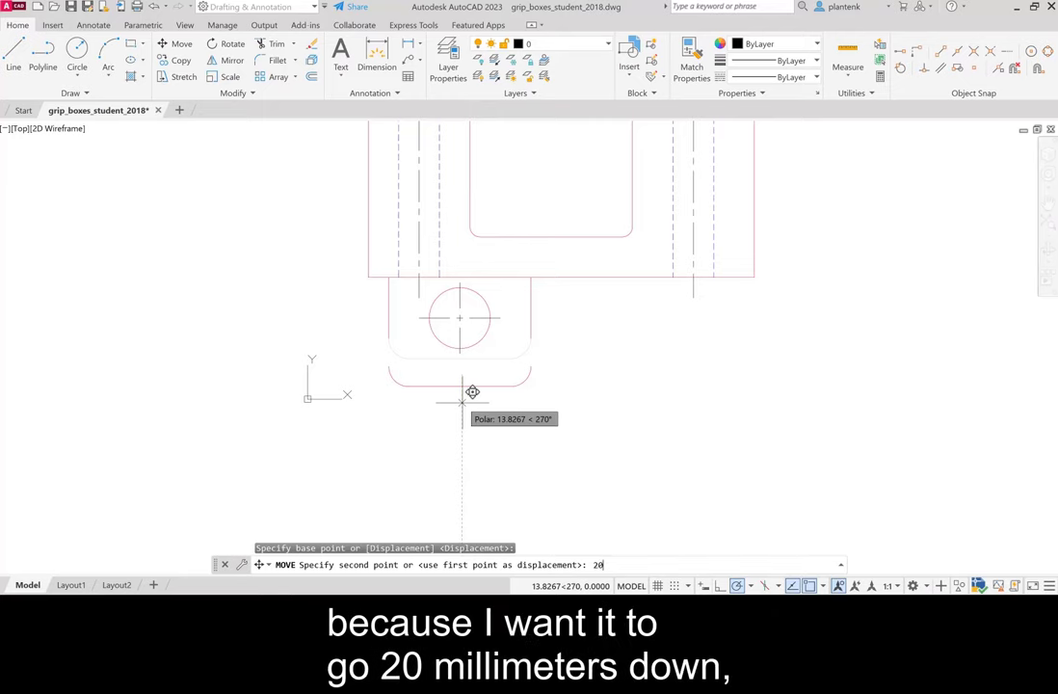
pyautogui.write('20')
pyautogui.press('Return')
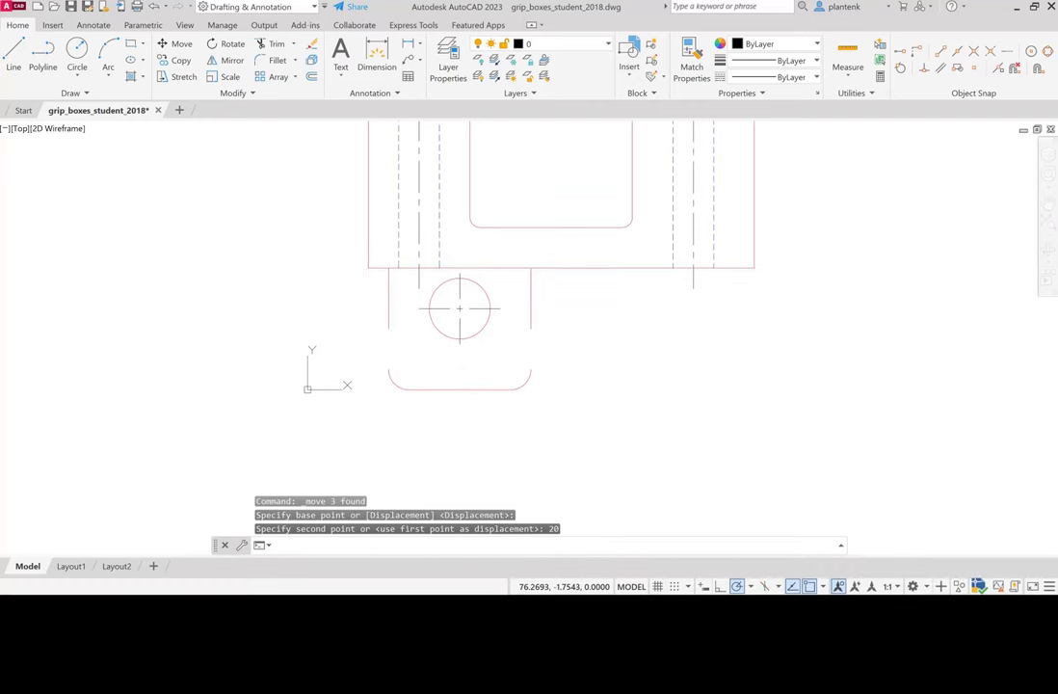
# Step: Stretch the tab's left and right side lines down to the lowered fillet endpoints
pyautogui.click(392, 378)
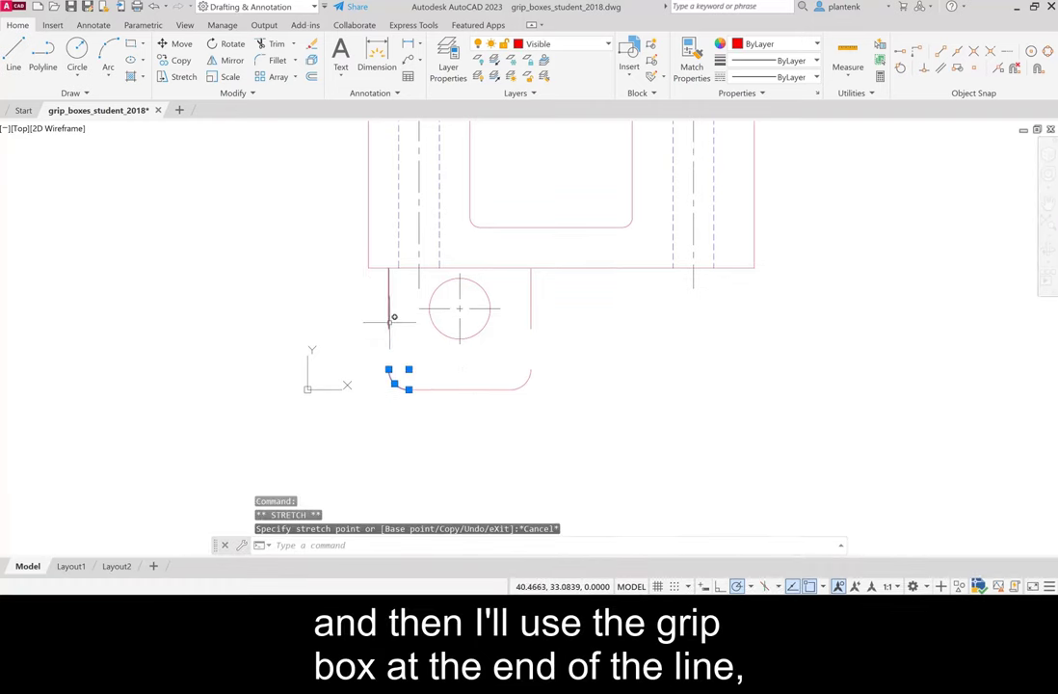
pyautogui.click(390, 311)
pyautogui.click(388, 329)
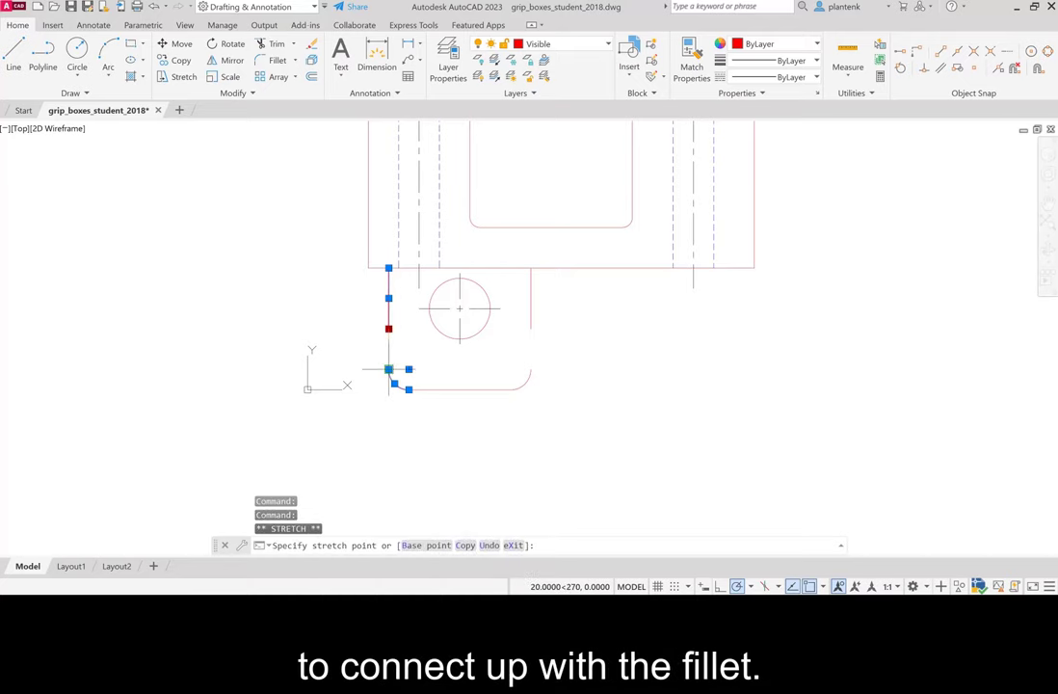
pyautogui.click(389, 369)
pyautogui.press('Escape')
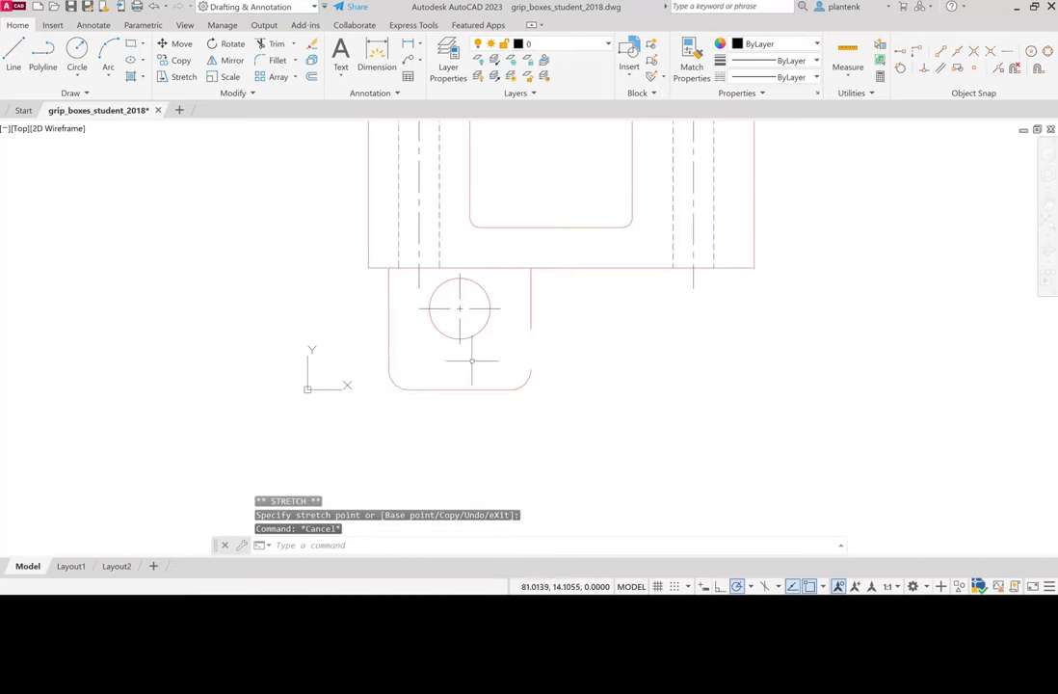
pyautogui.click(530, 311)
pyautogui.click(530, 329)
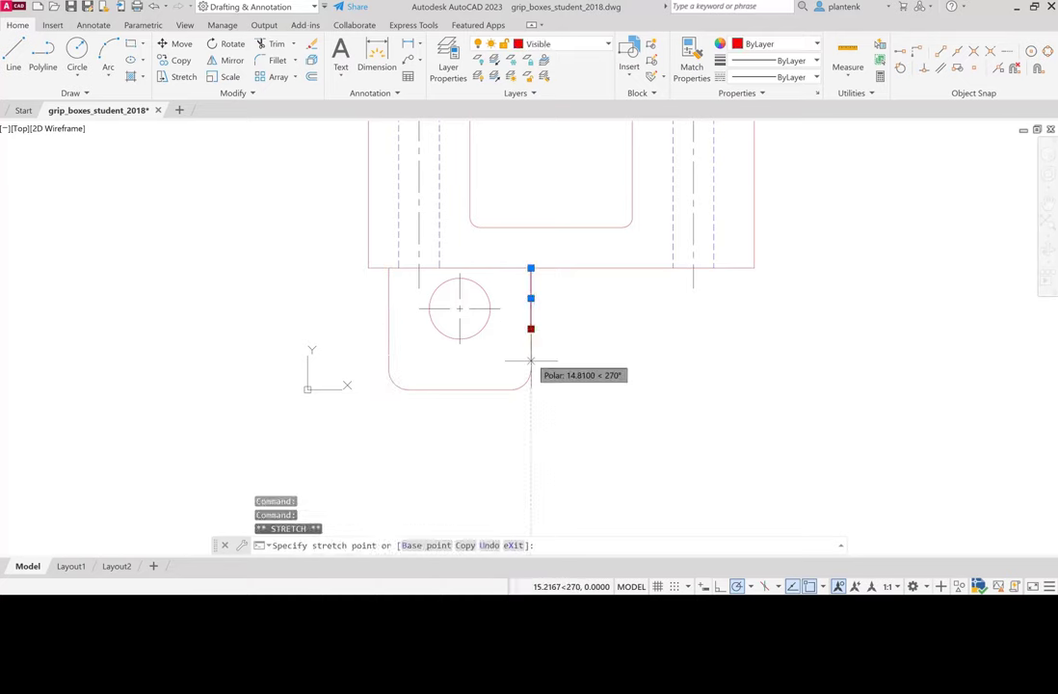
pyautogui.click(531, 374)
pyautogui.press('Escape')
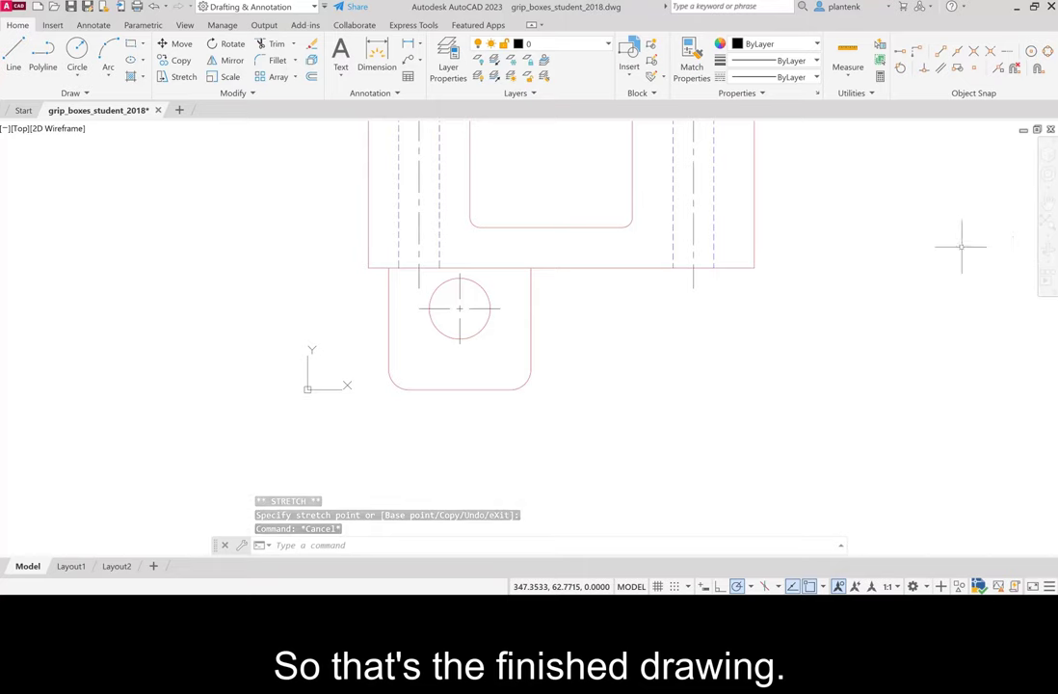
# Step: Zoom All to show the whole drawing, then pan to centre the finished part
pyautogui.write('z')
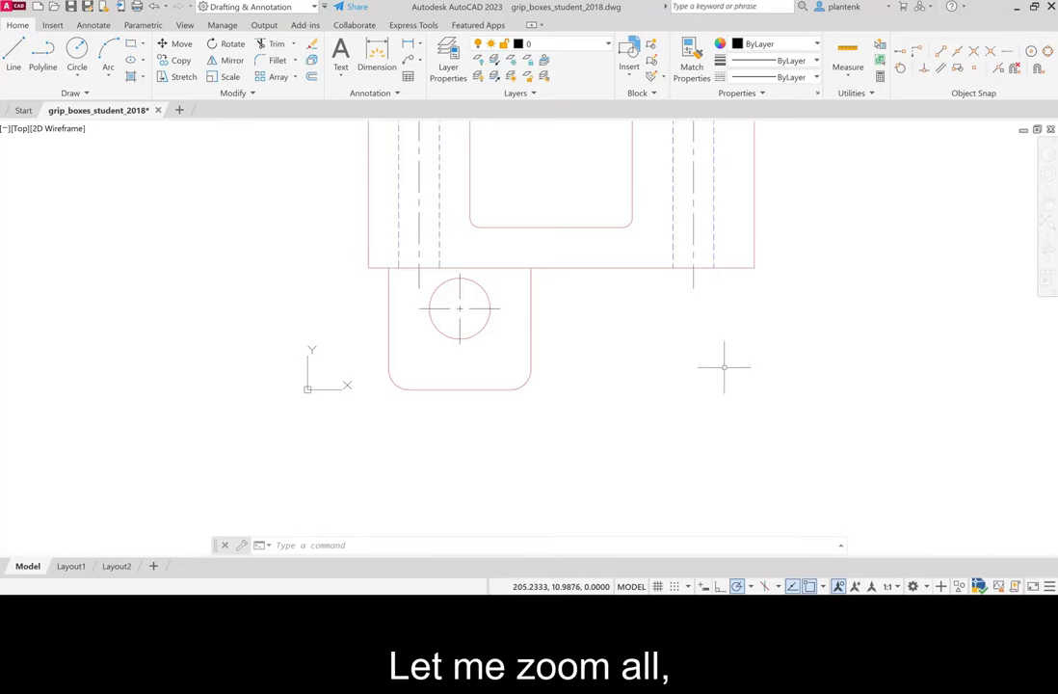
pyautogui.write('z')
pyautogui.press('Return')
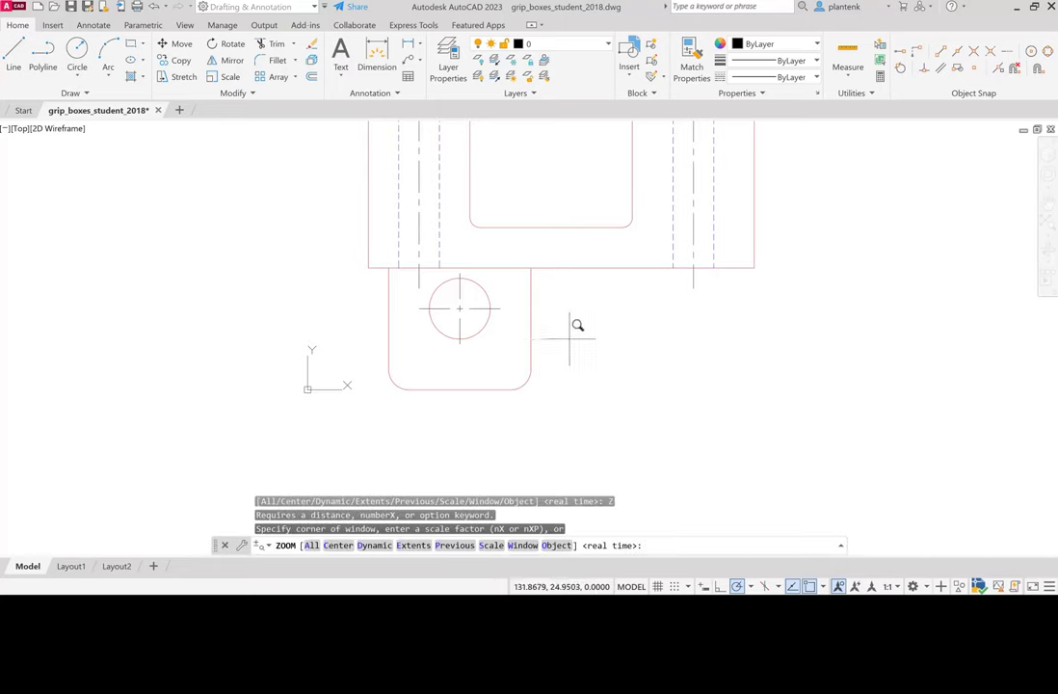
pyautogui.write('a')
pyautogui.press('Return')
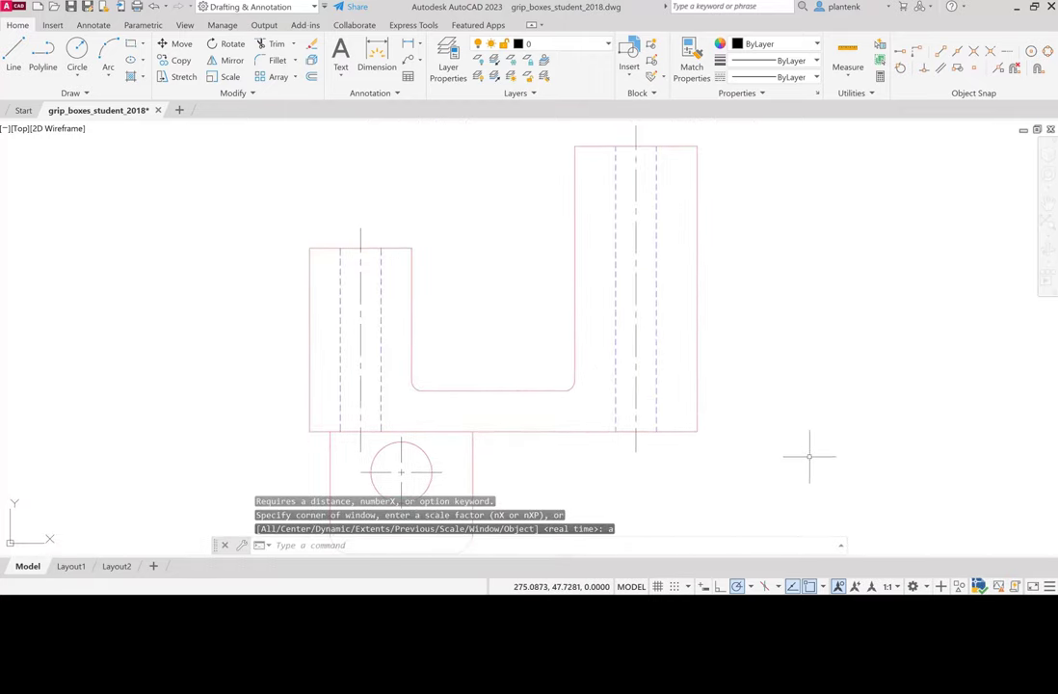
pyautogui.scroll(2, 730, 464)
pyautogui.scroll(-3, 680, 449)
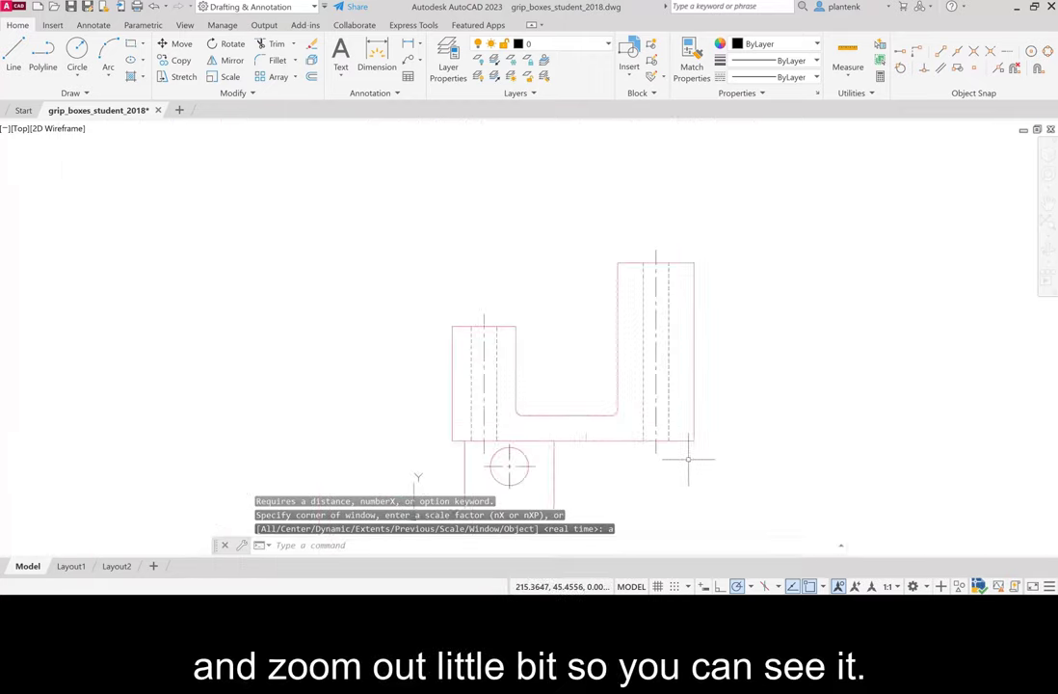
pyautogui.moveTo(663, 481); pyautogui.dragTo(575, 381, button='middle')
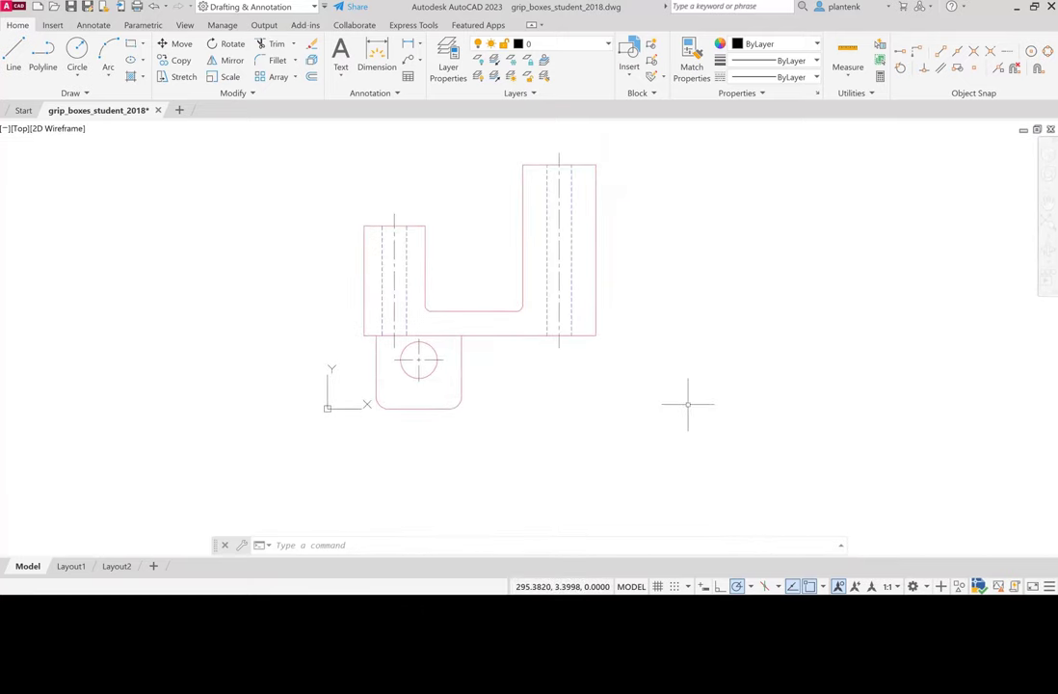